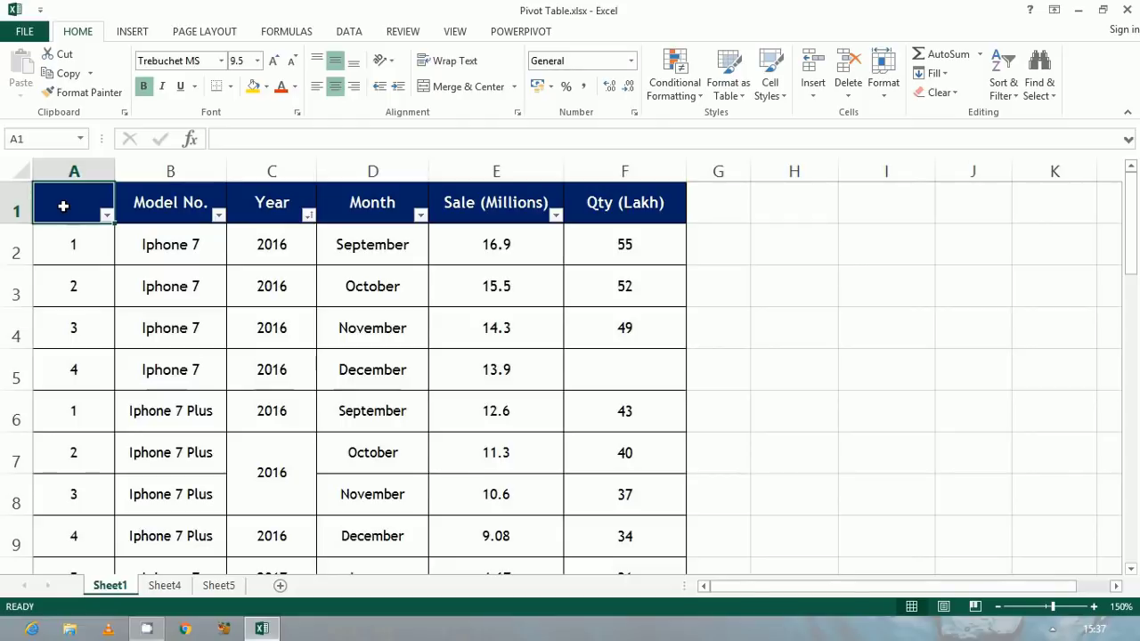
Inspect the filter lists of the Model No., Year, Month and Sale (Millions) headers
key("Right")
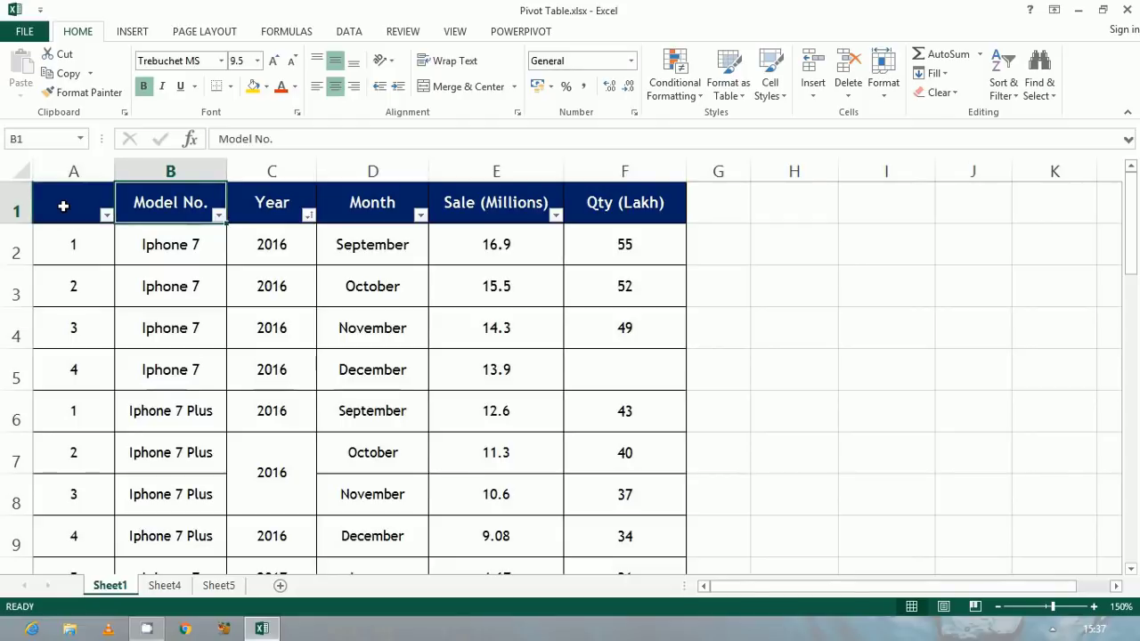
key("alt+Down")
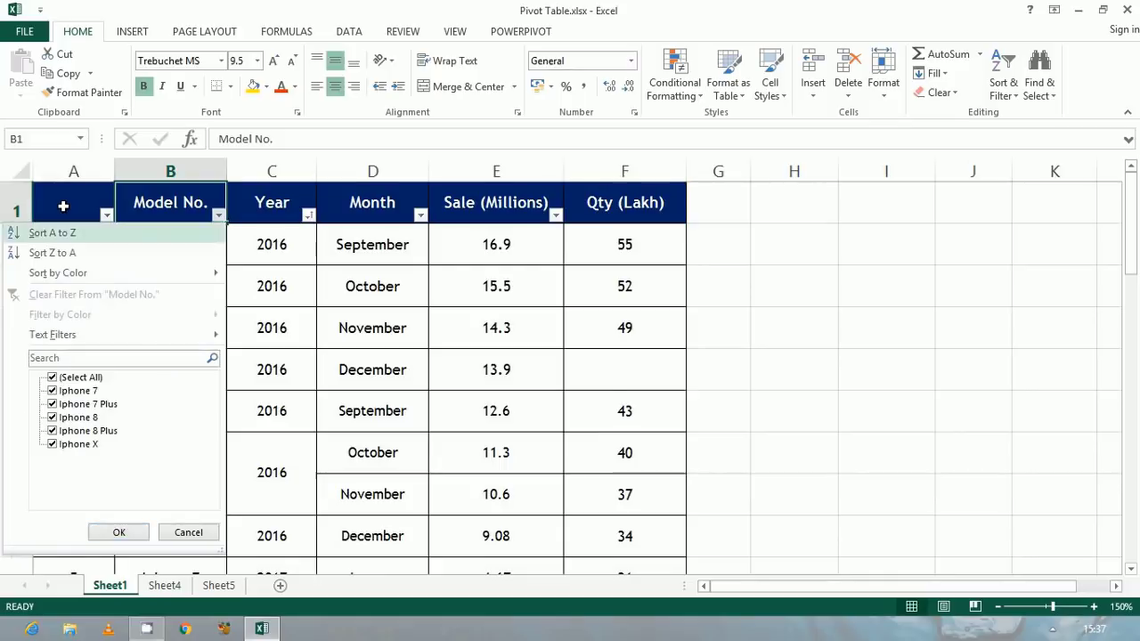
key("Down")
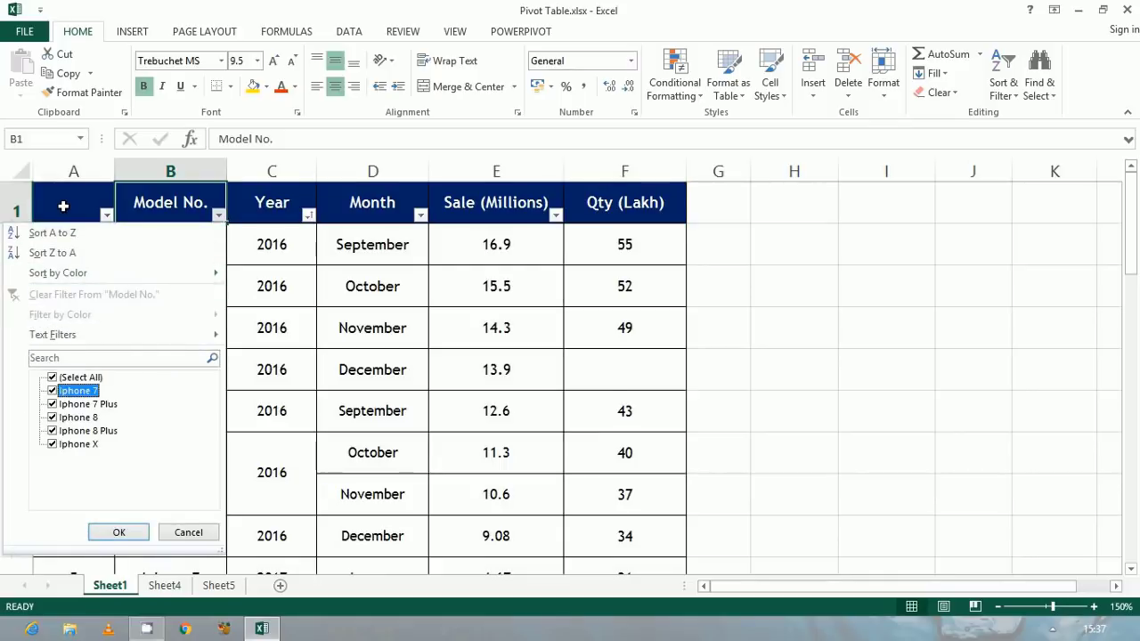
key("Escape")
key("Right")
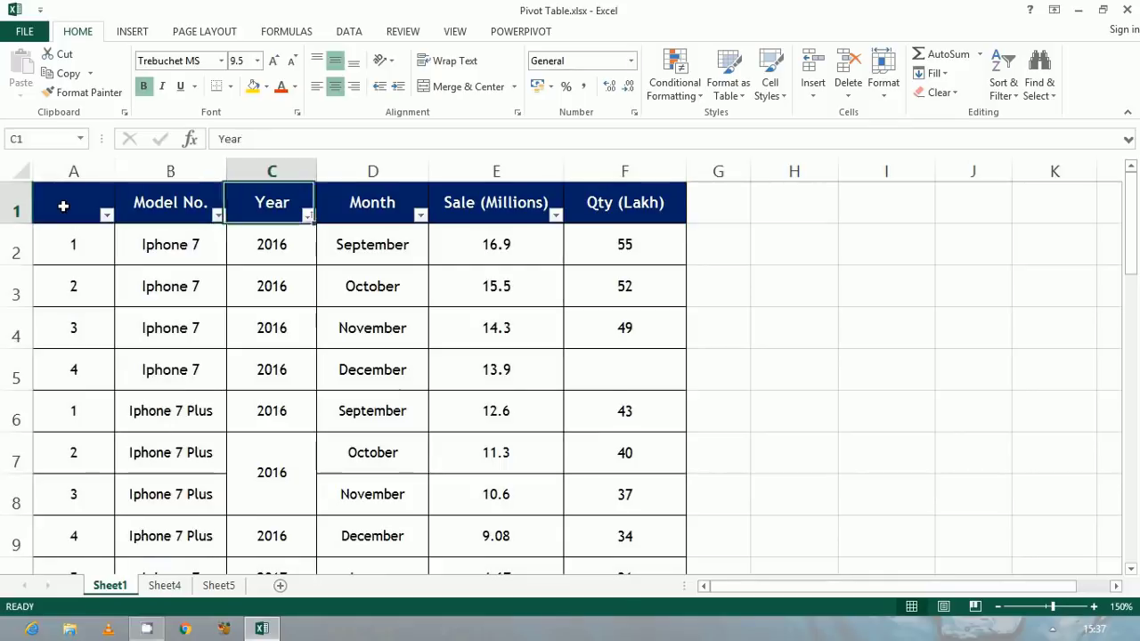
key("alt+Down")
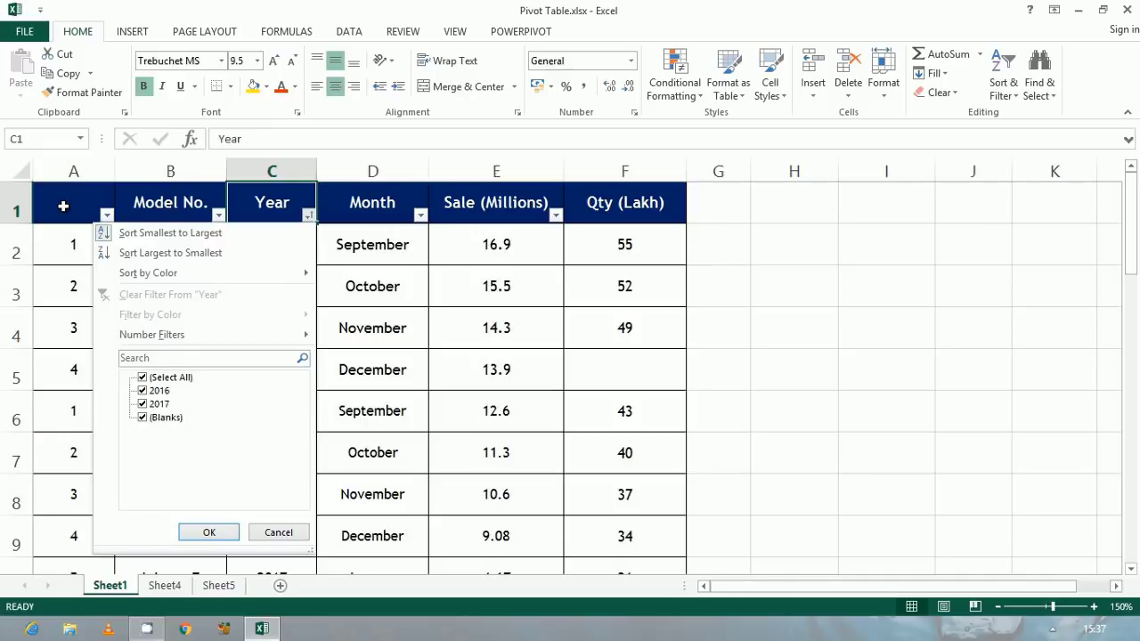
key("Escape")
key("Right")
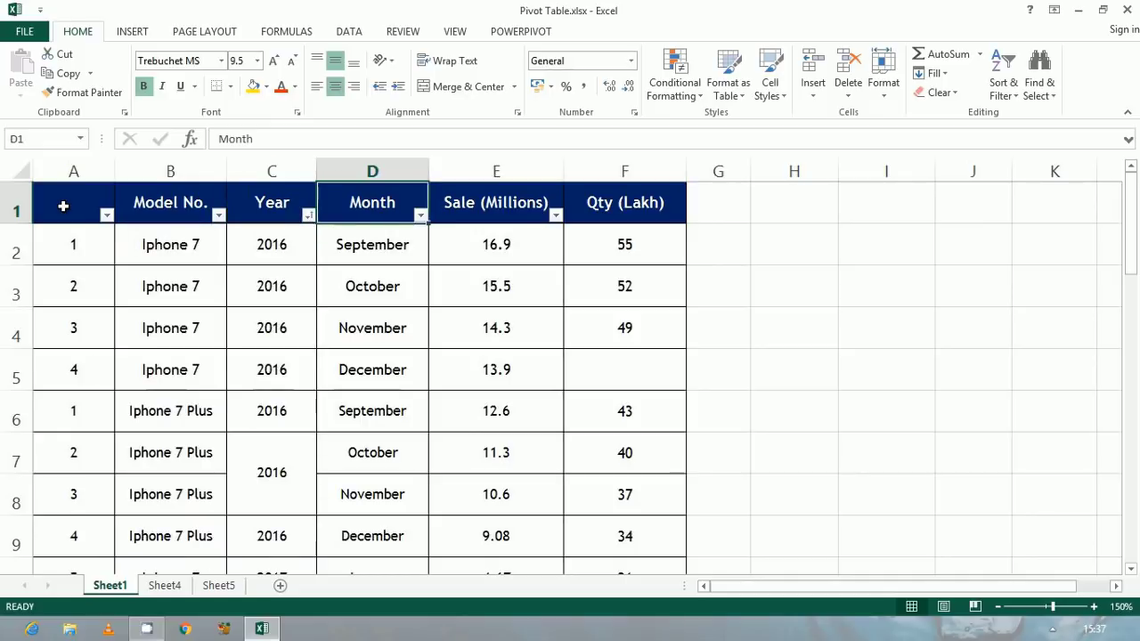
key("alt+Down")
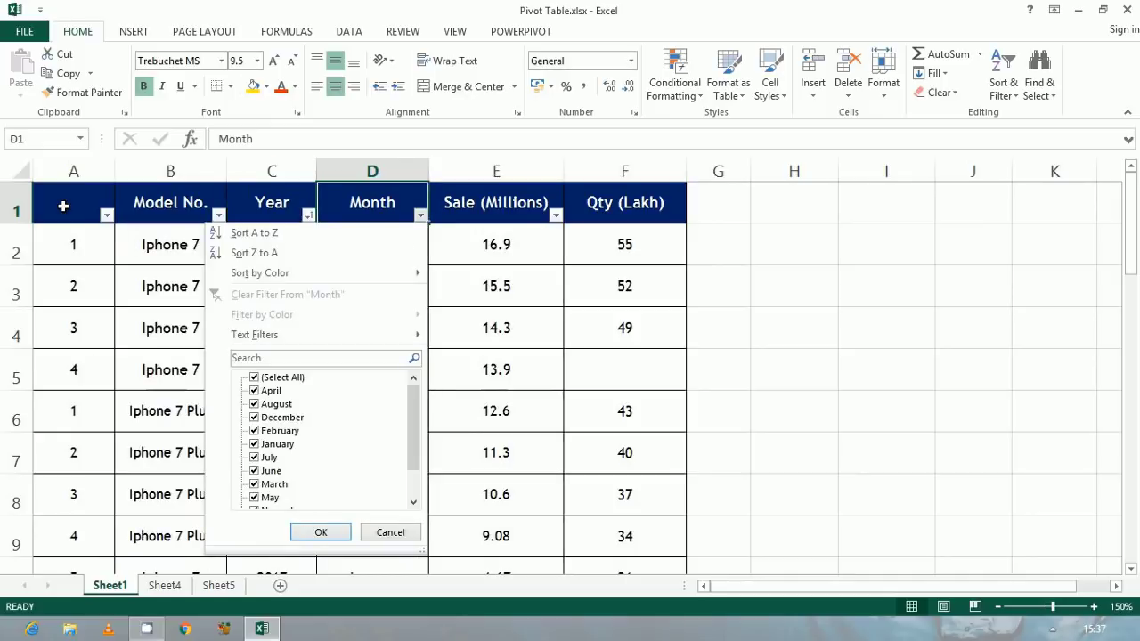
key("Escape")
key("Right")
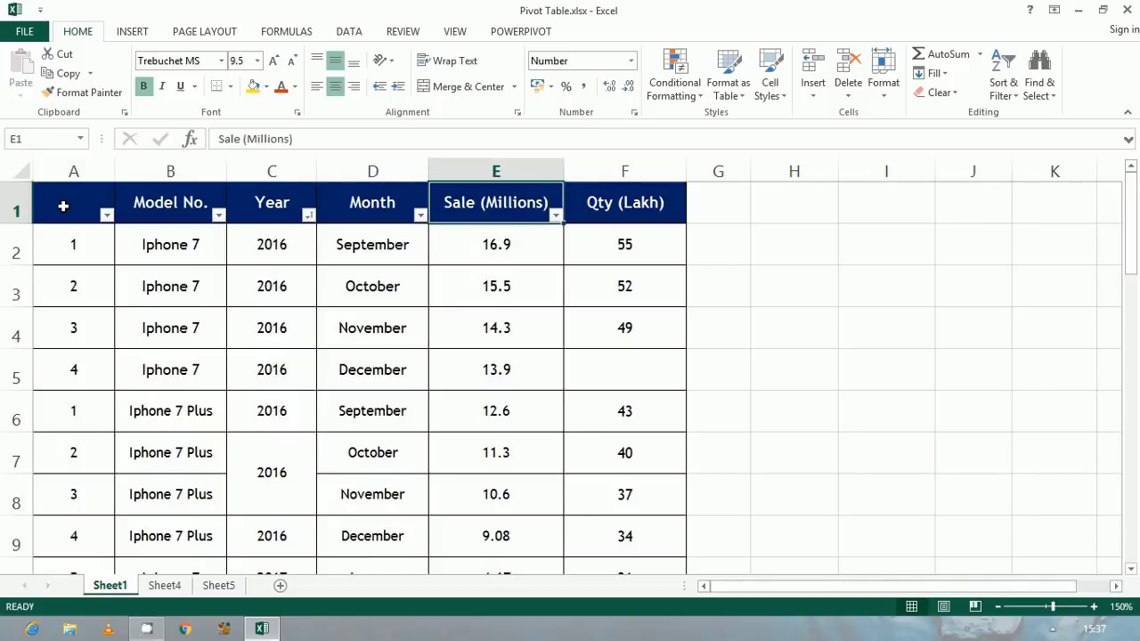
key("alt+Down")
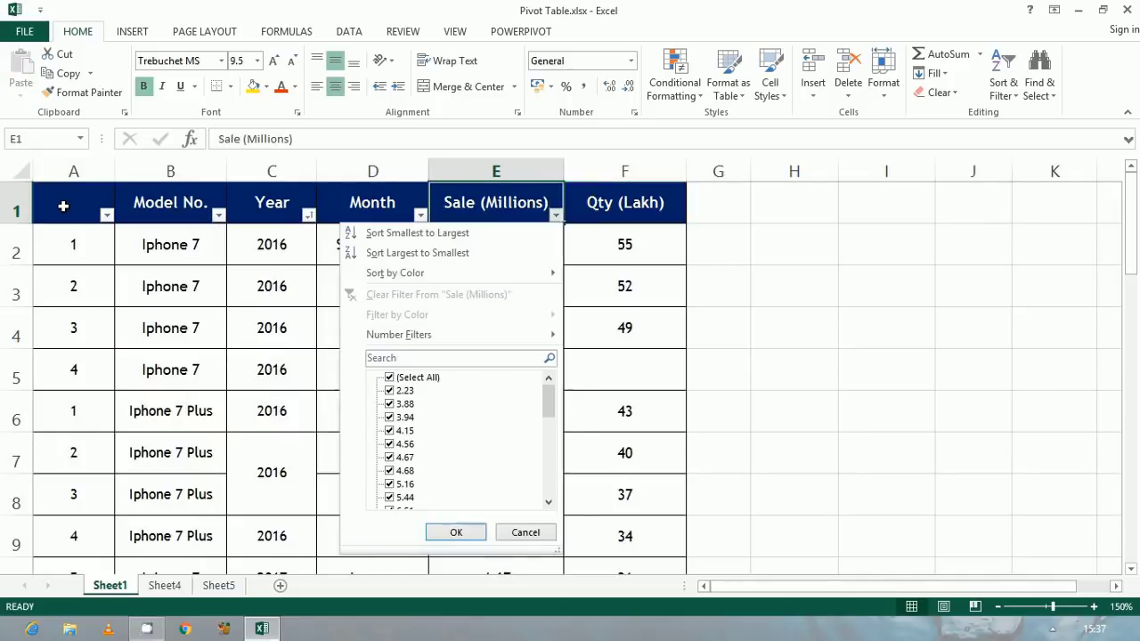
key("Escape")
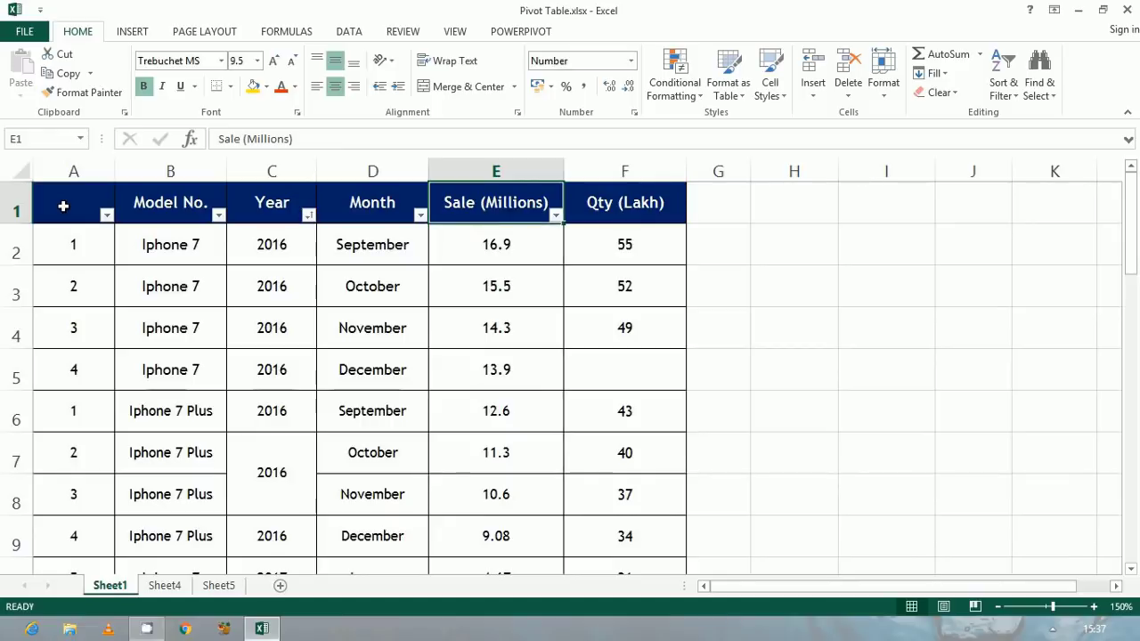
Turn off the header-row filters and return to the Model No. header
key("Right")
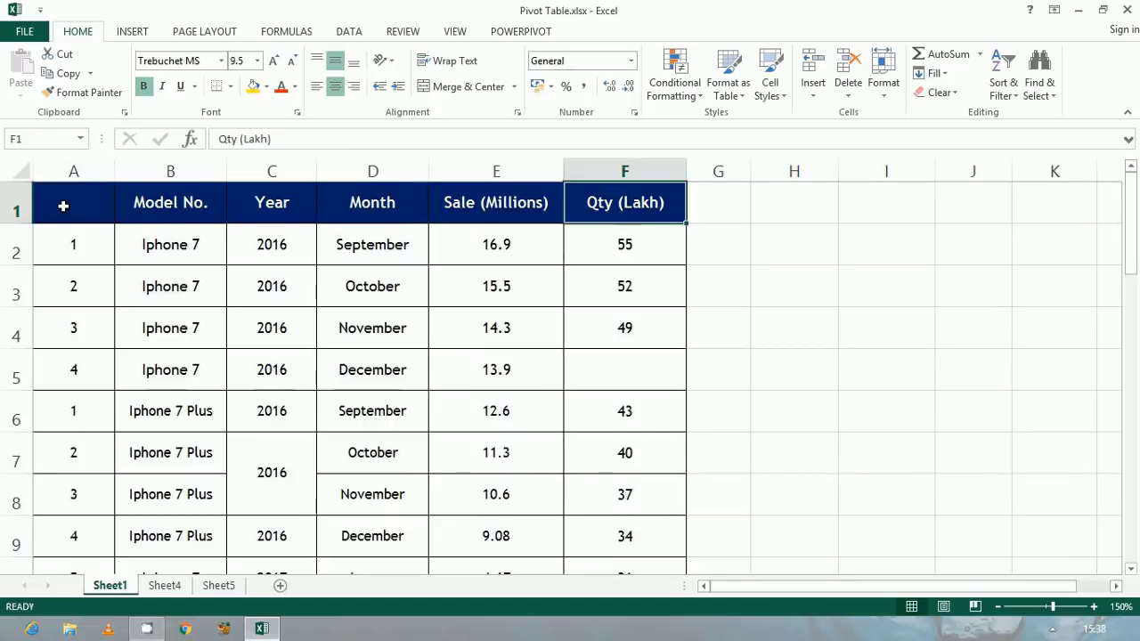
key("Left")
key("Left")
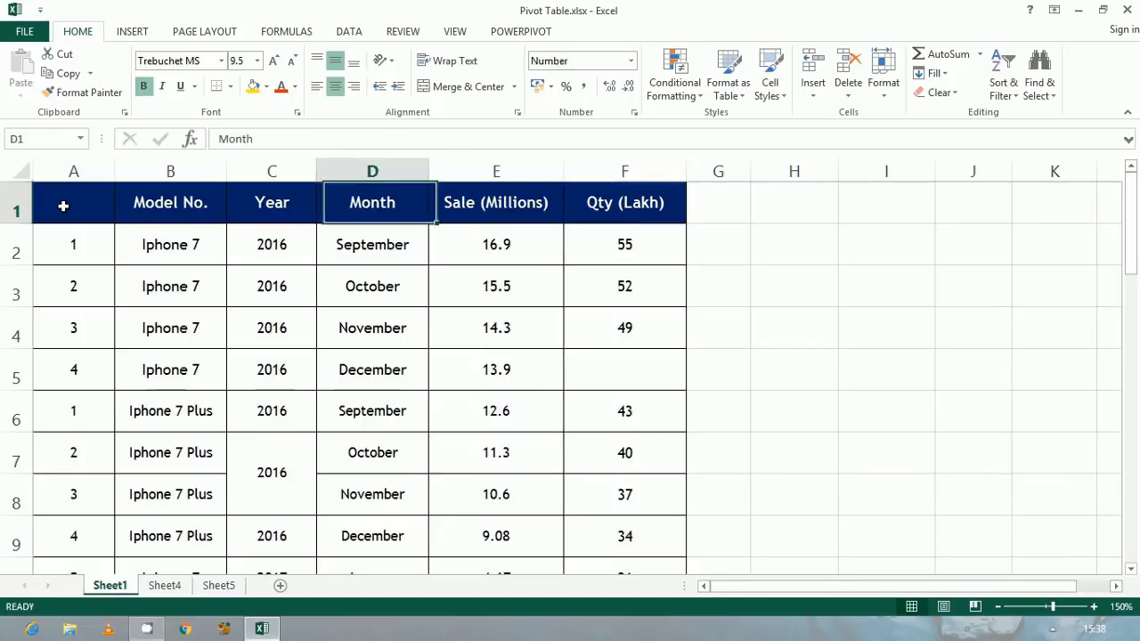
key("Left")
key("Left")
key("Left")
key("Down")
key("Down")
key("Up")
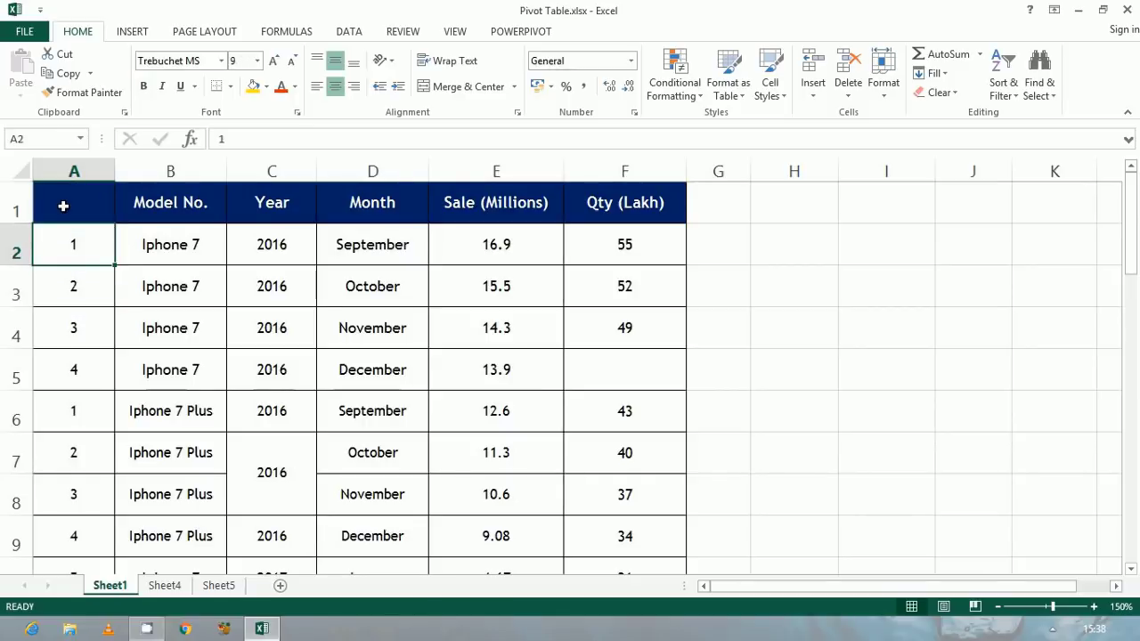
key("Right")
key("Up")
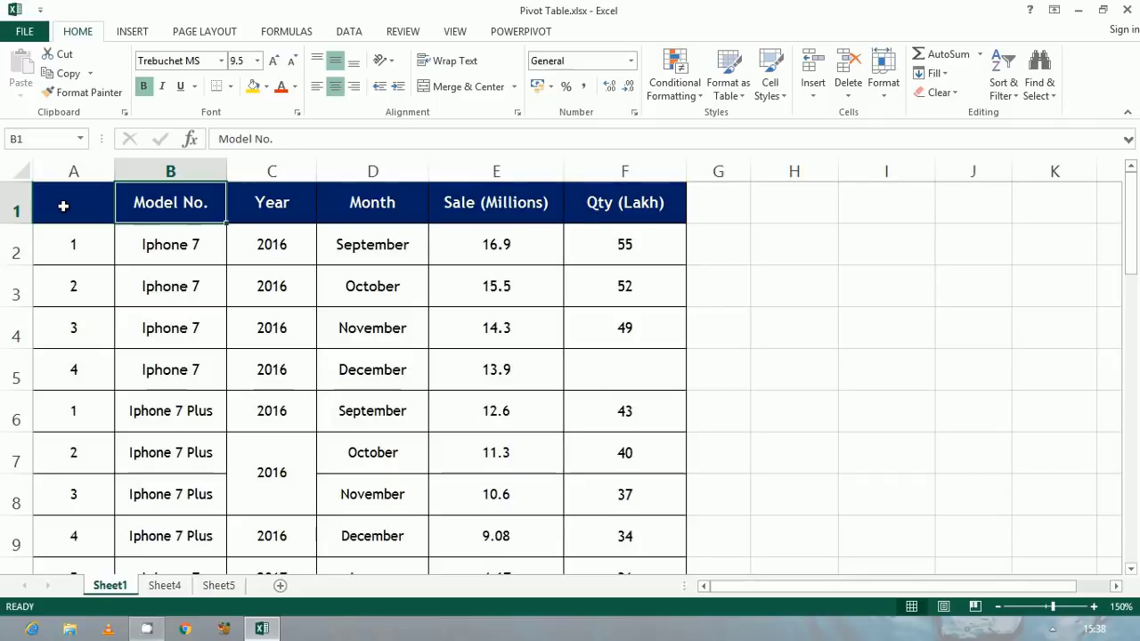
Enter the heading 'Number' in the blank header cell A1
left_click_drag(63, 206, 240, 206)
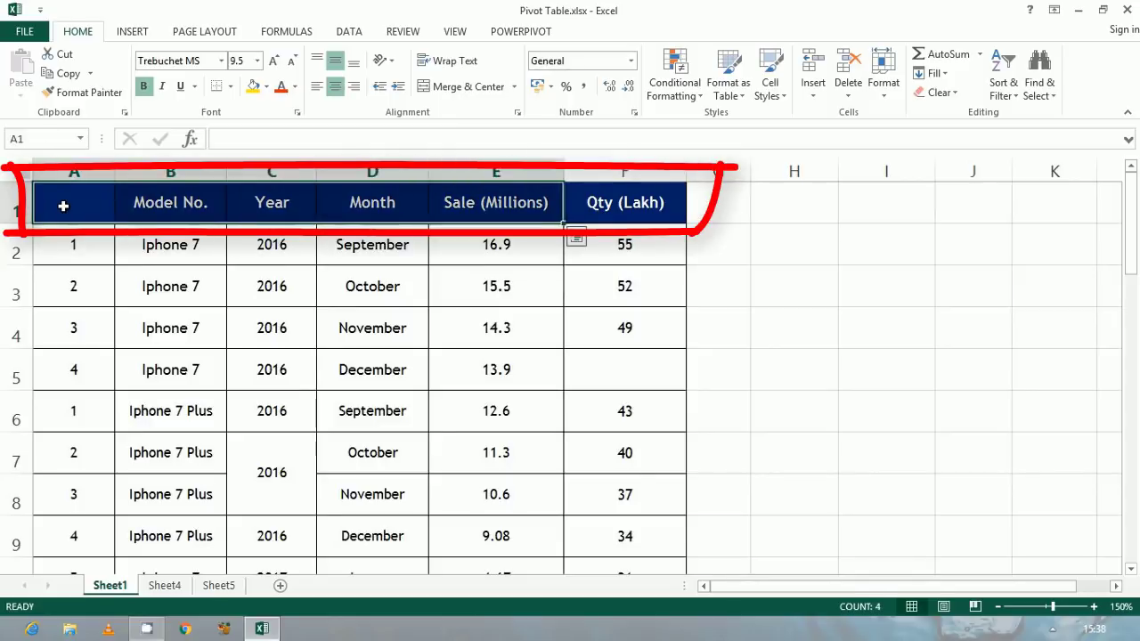
left_click(63, 205)
type("N")
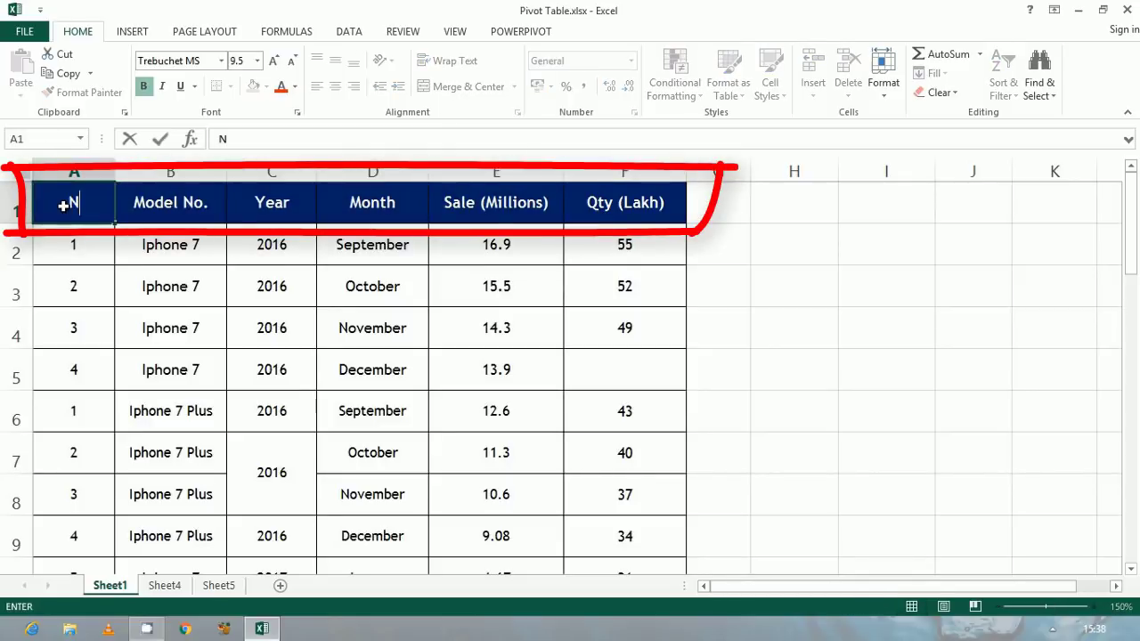
type("umber")
key("Return")
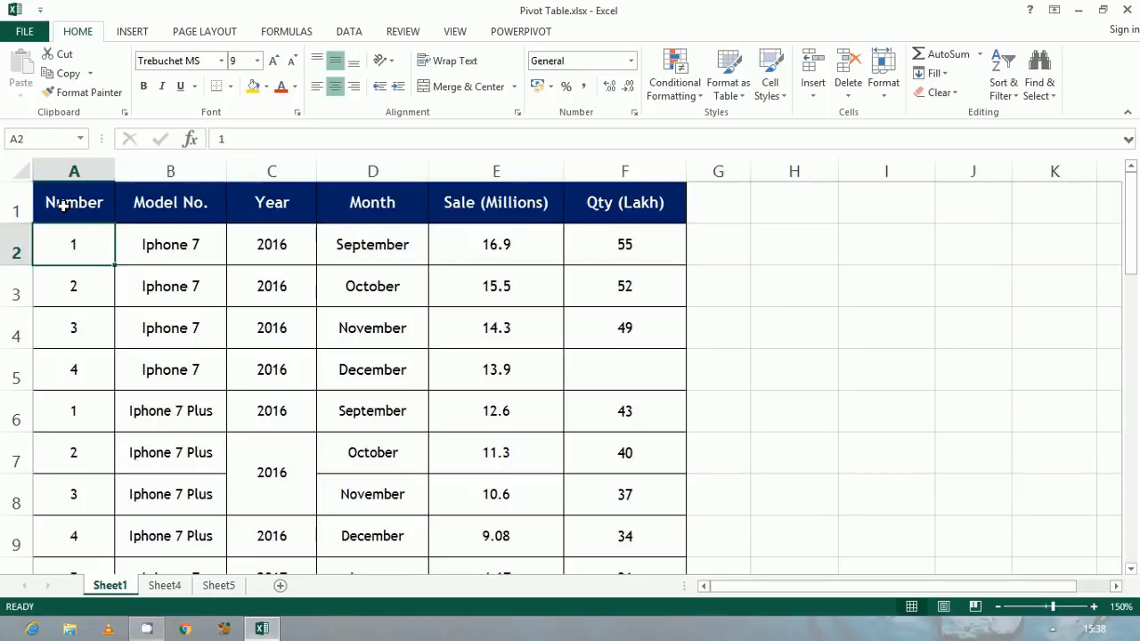
Unmerge C7:C8 and fill 2016 down through C6:C9
key("Down")
key("Down")
key("Down")
key("Down")
key("Right")
key("Right")
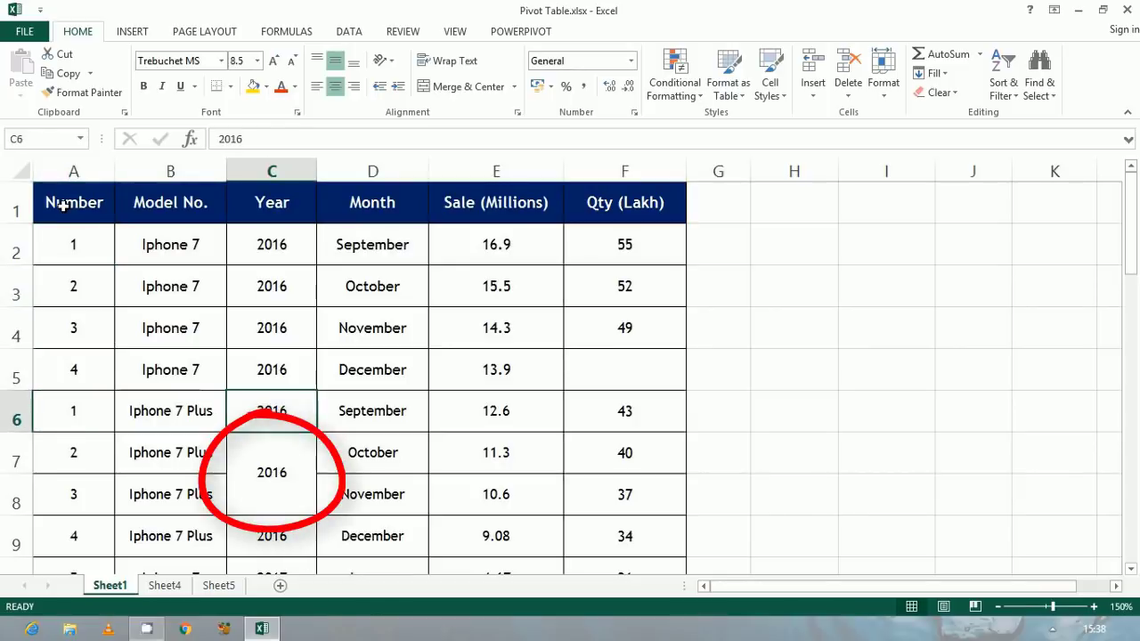
key("Down")
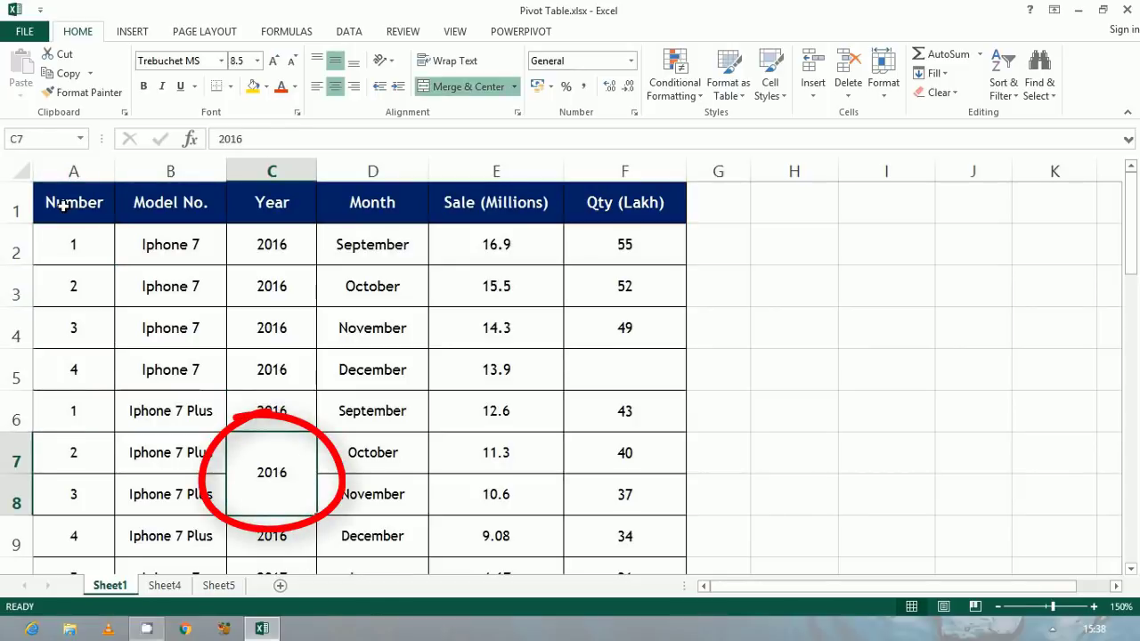
key("alt")
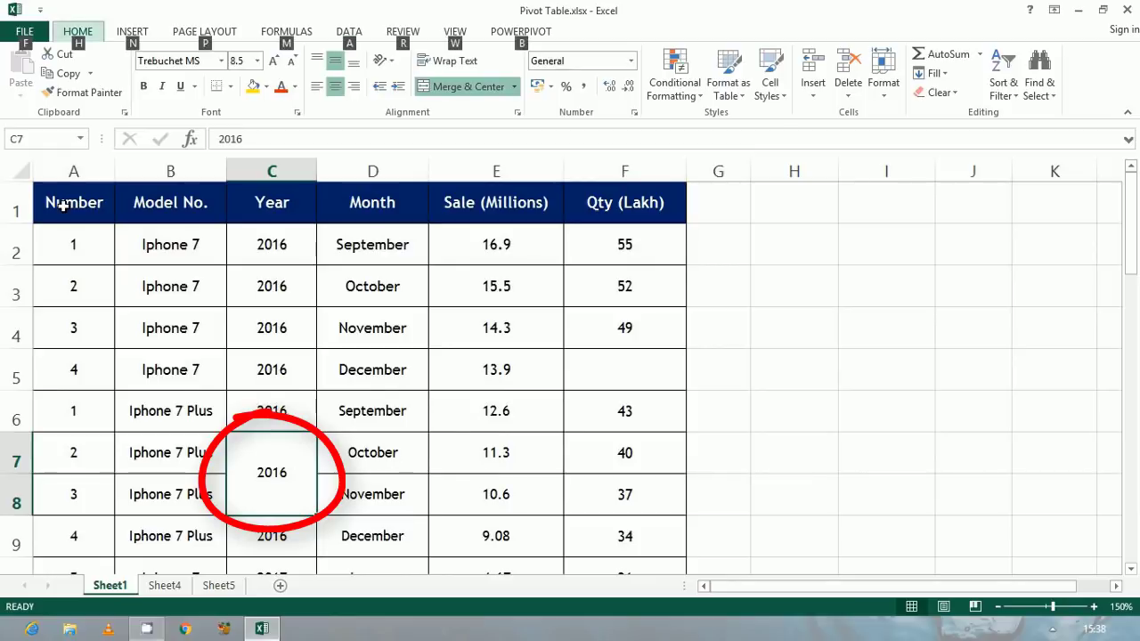
key("h")
key("m")
key("u")
key("Up")
key("shift+Down")
key("shift+Down")
key("shift+Down")
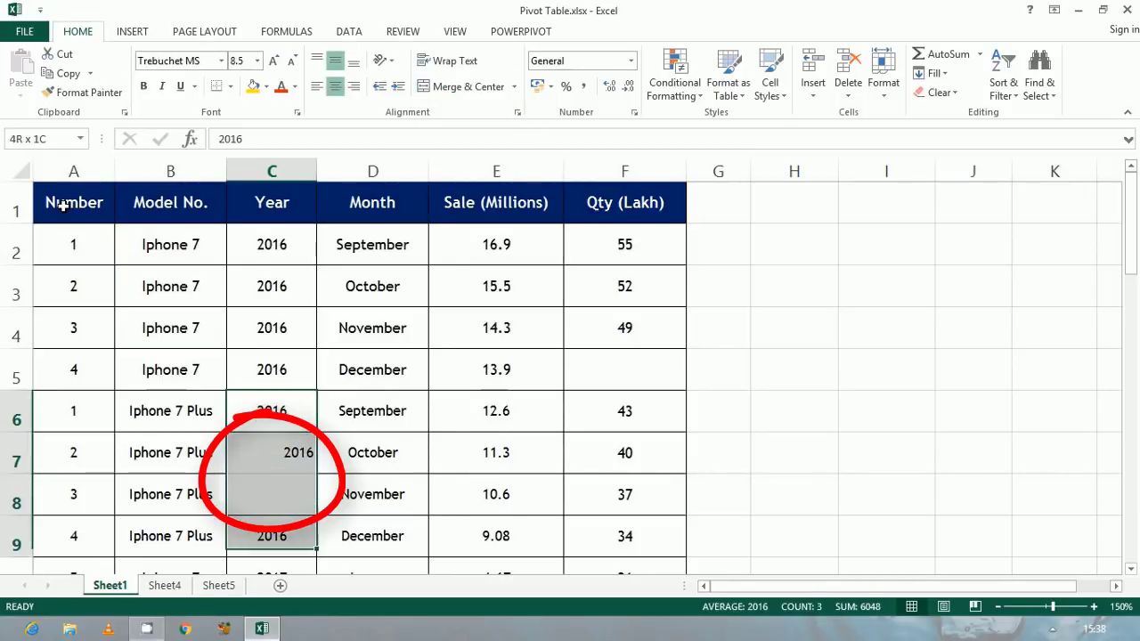
key("ctrl+d")
Enter 46 as the missing quantity in F5
key("Up")
key("Right")
key("Right")
key("Right")
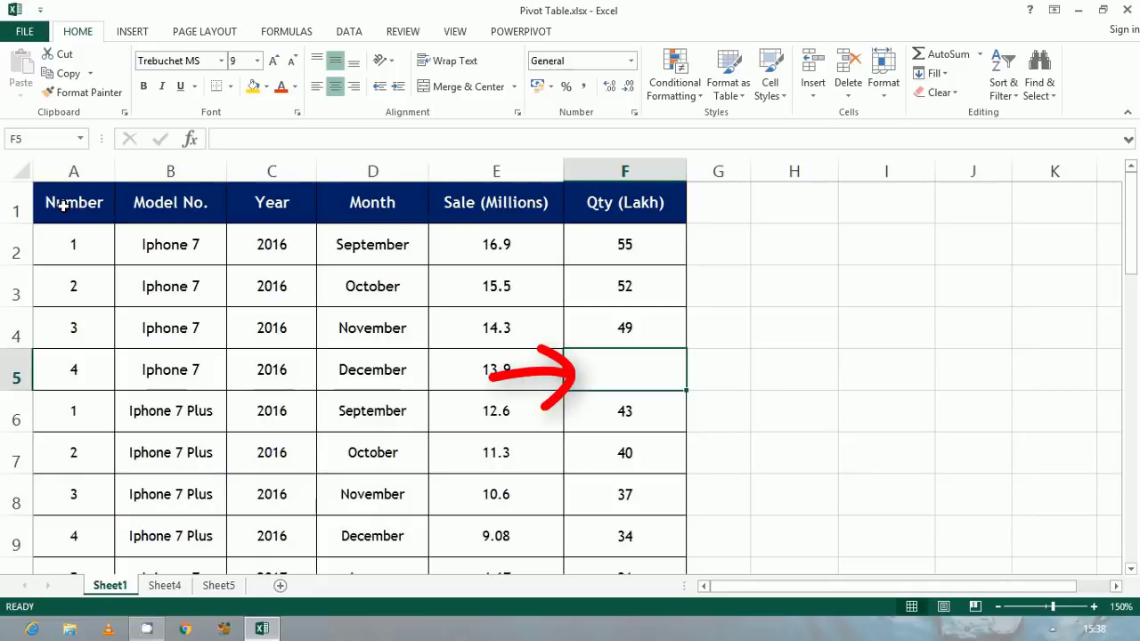
type("46")
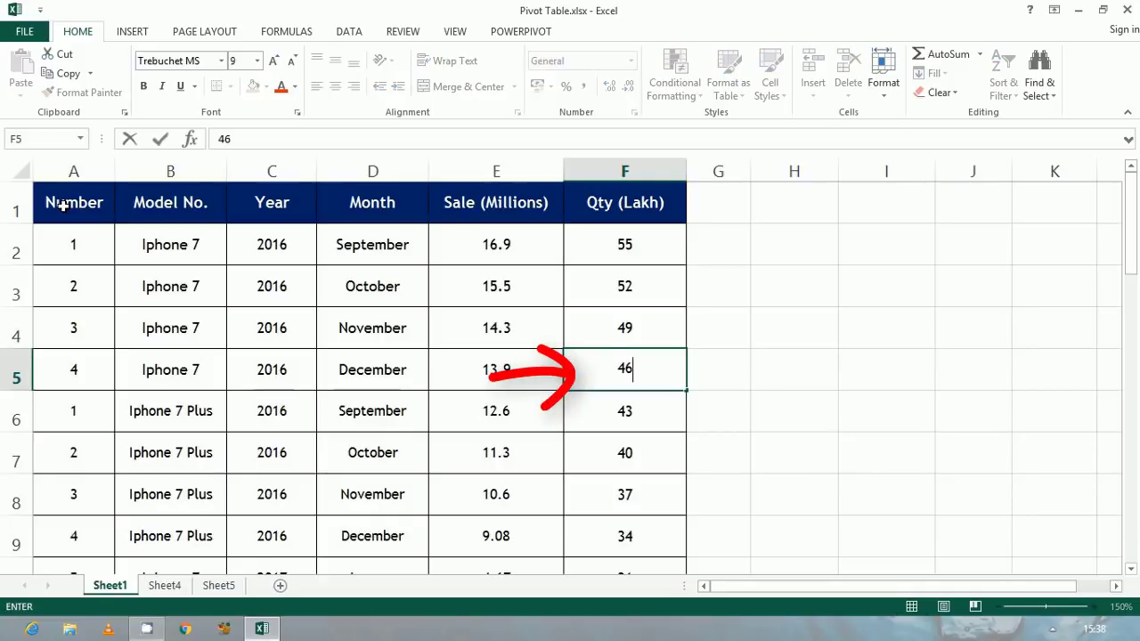
key("Return")
key("Up")
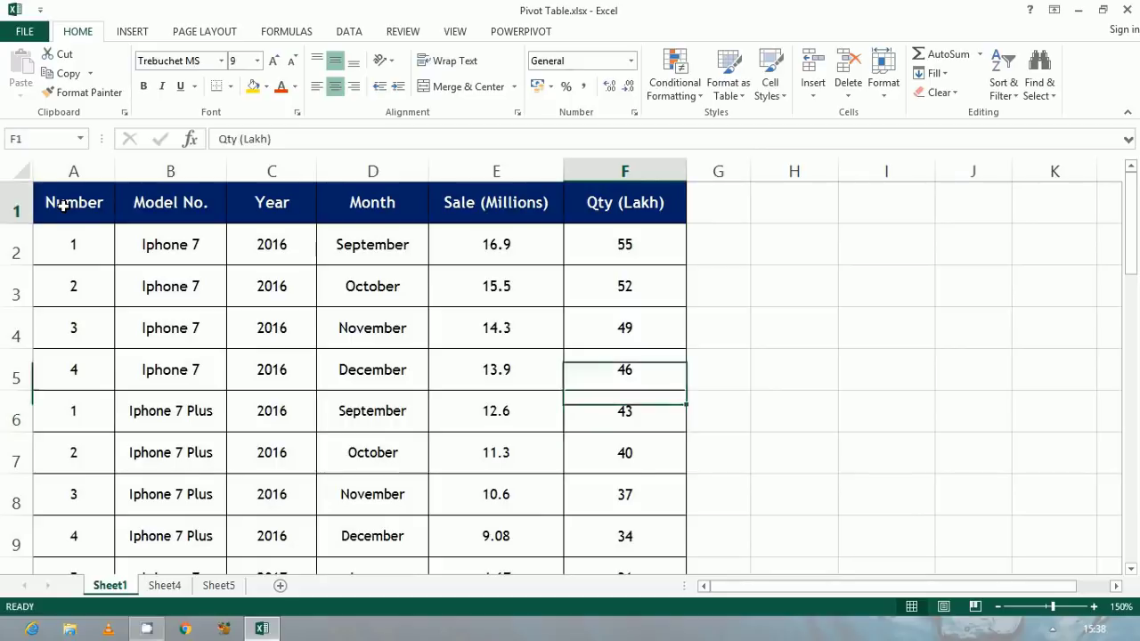
left_click(62, 205)
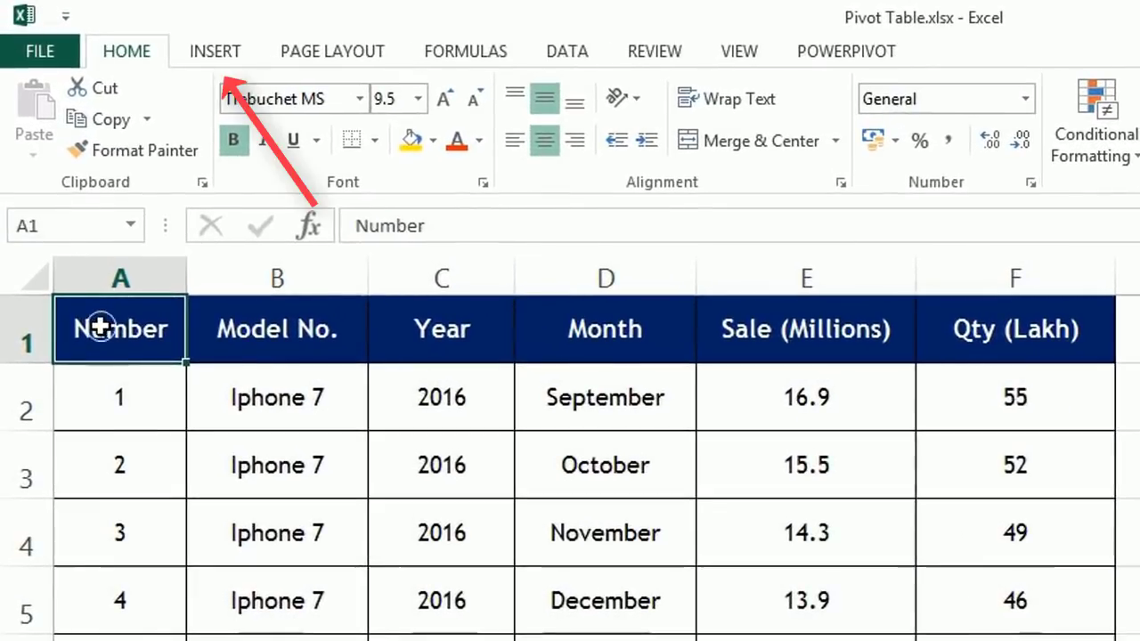
left_click(214, 52)
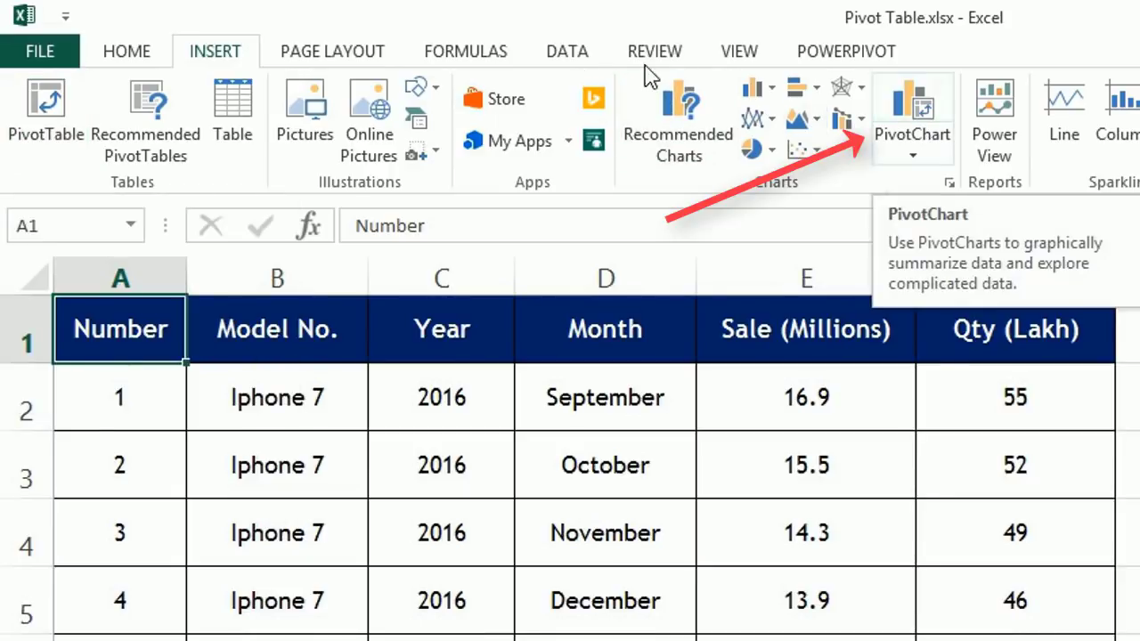
Start a PivotTable with source range Sheet1!$A$1:$E$34
left_click(43, 103)
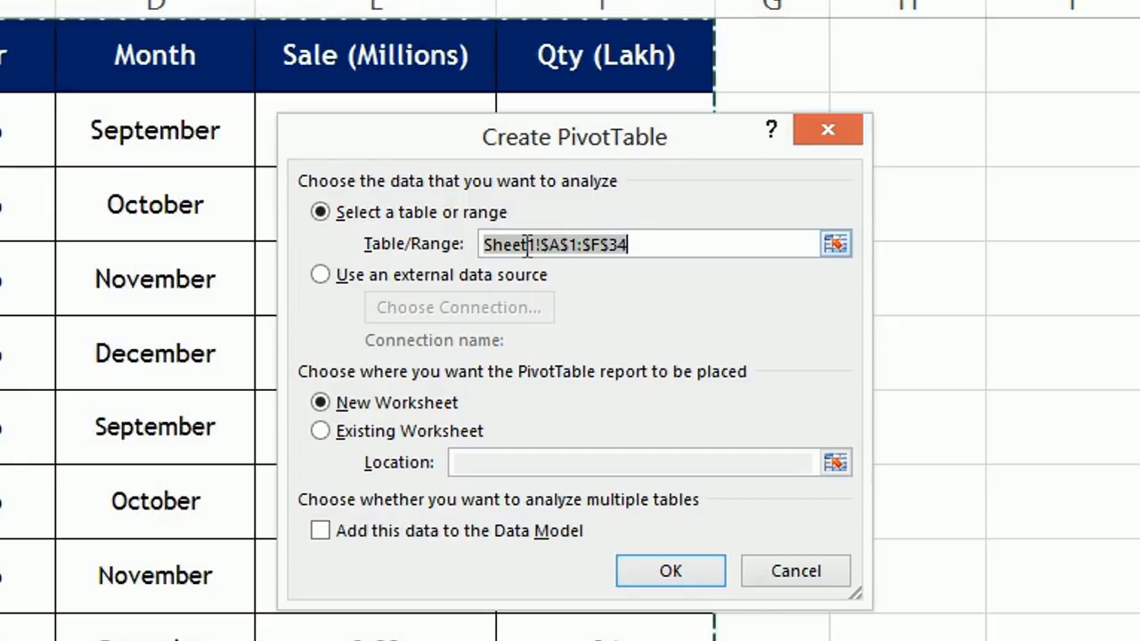
left_click(27, 129)
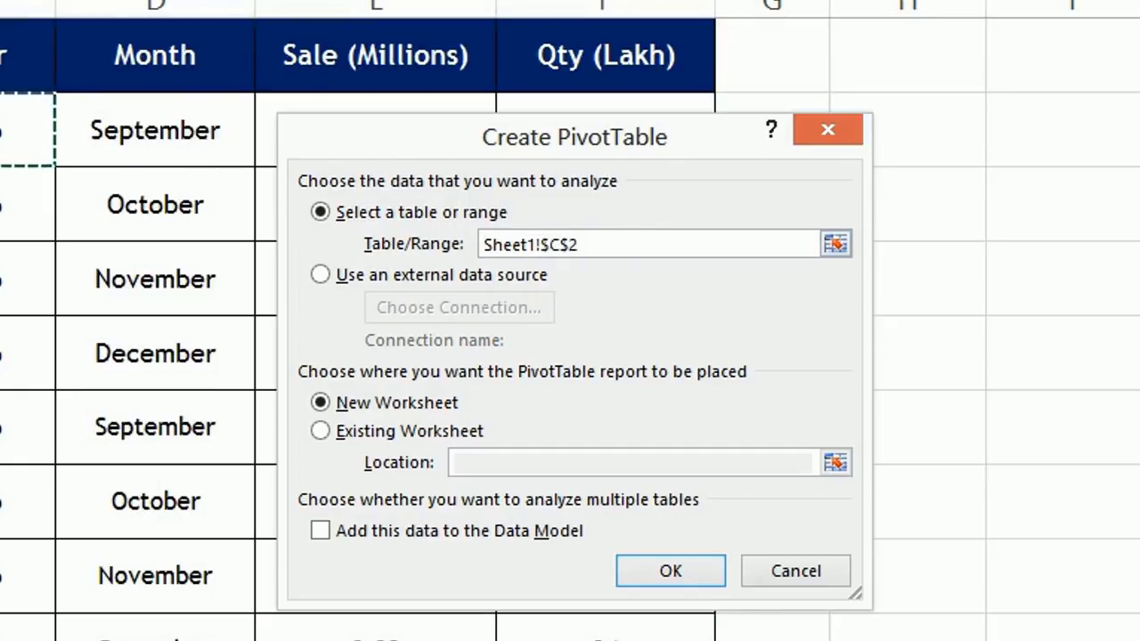
key("ctrl+Home")
key("ctrl+shift+Down")
key("ctrl+shift+Right")
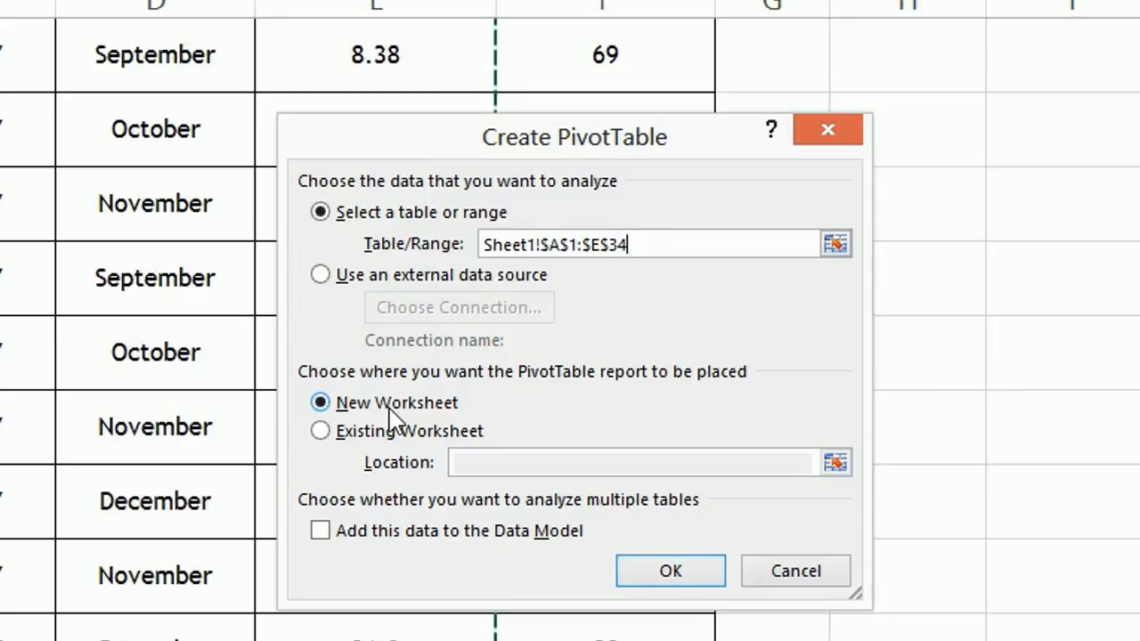
Place the PivotTable on the existing worksheet at cell H3 and create it
left_click(357, 437)
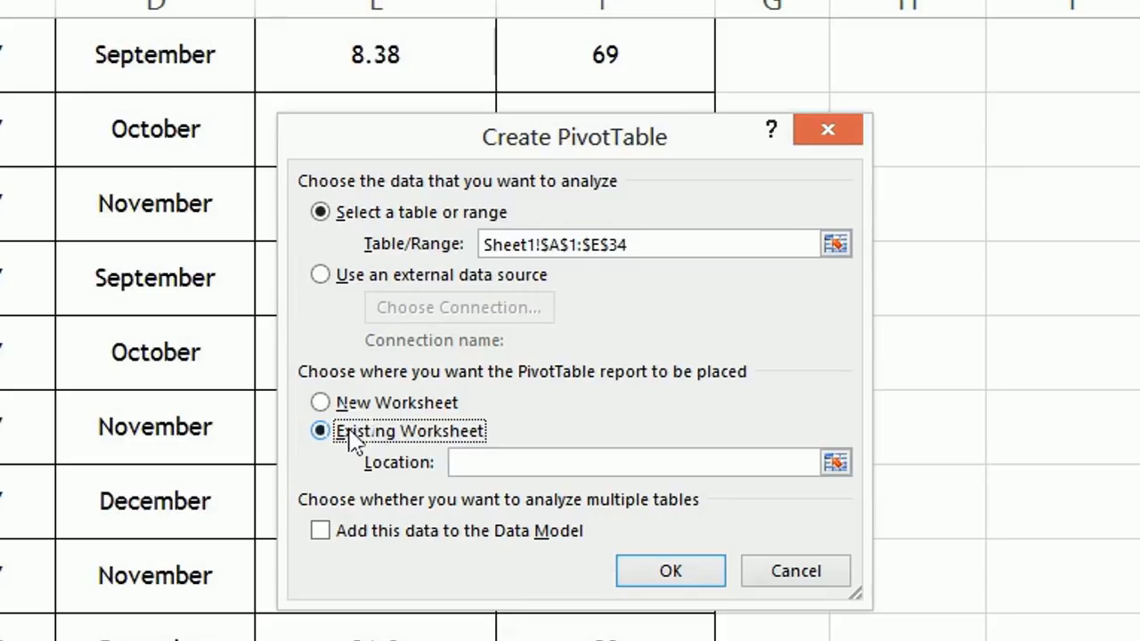
left_click(504, 460)
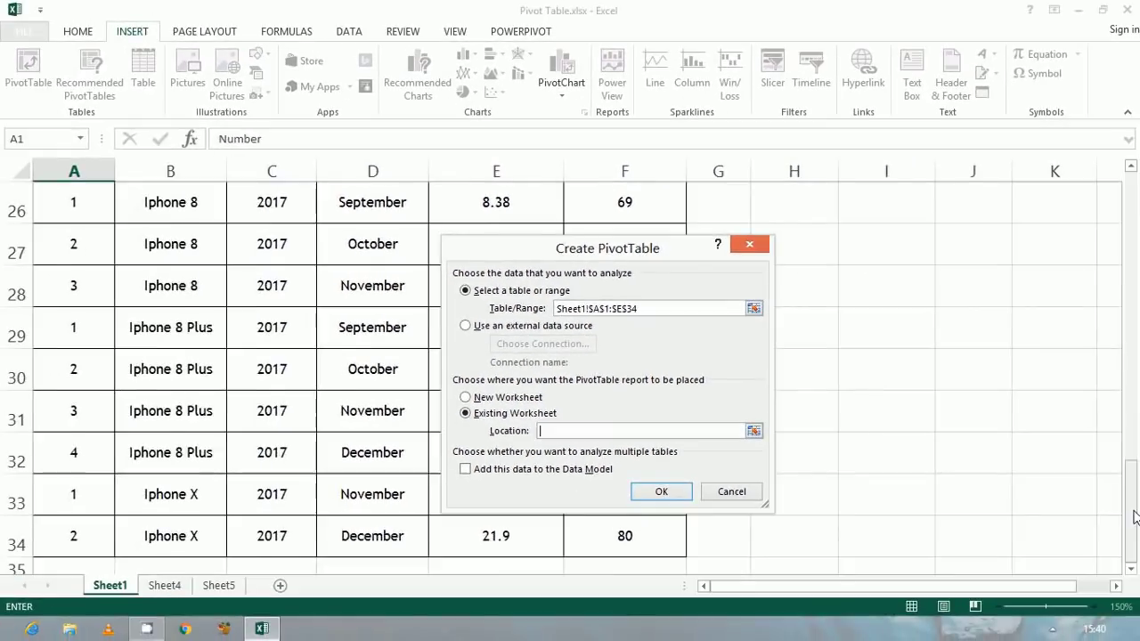
left_click_drag(1131, 512, 1138, 256)
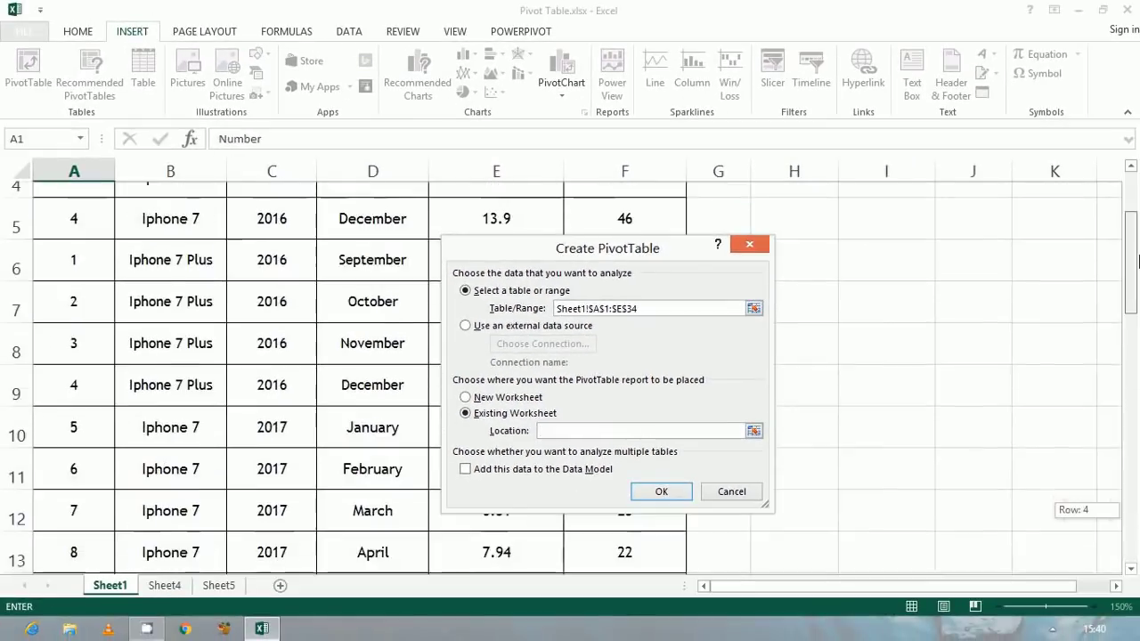
left_click(823, 204)
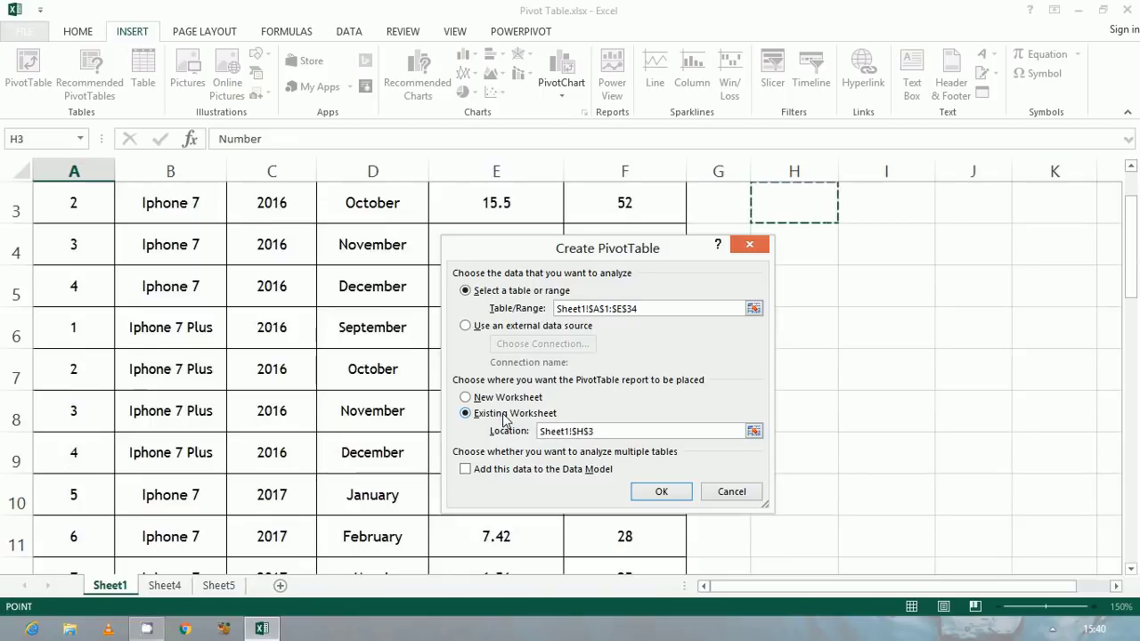
left_click(661, 493)
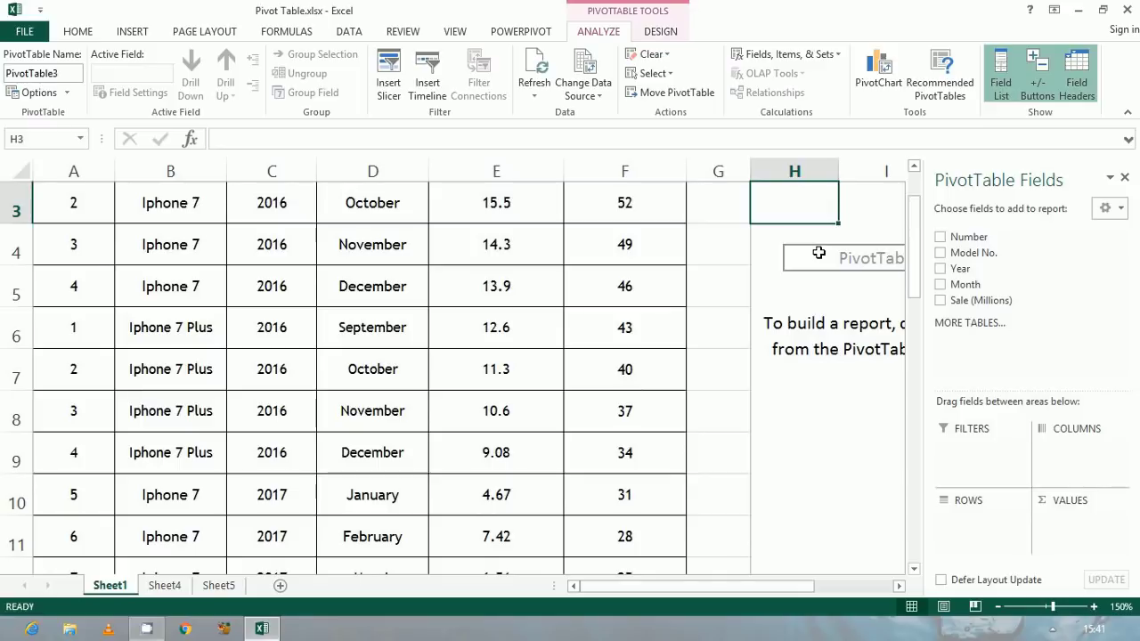
Undo the H3 PivotTable, select A1:F34, and start a new PivotTable with Alt+N+V
key("ctrl+z")
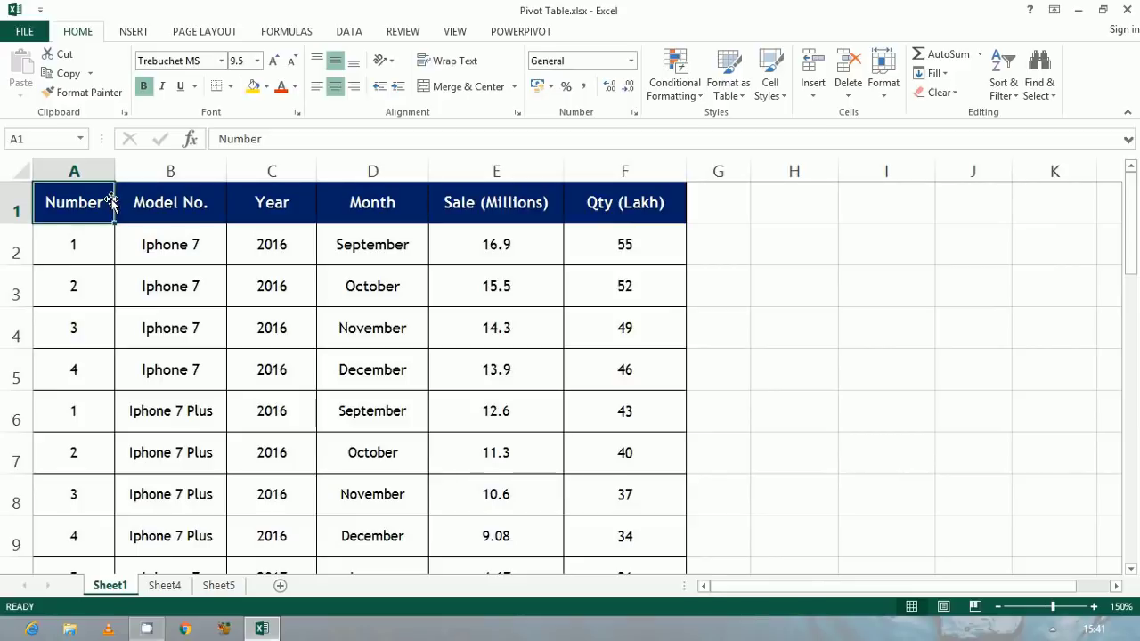
key("ctrl+shift+End")
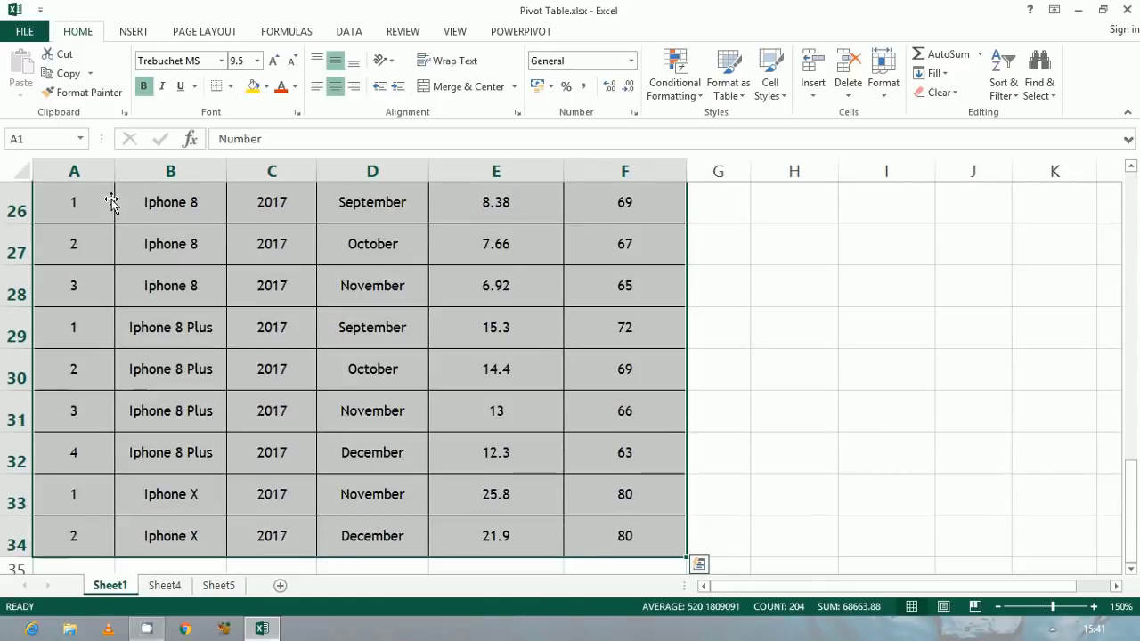
key("alt")
key("n")
key("v")
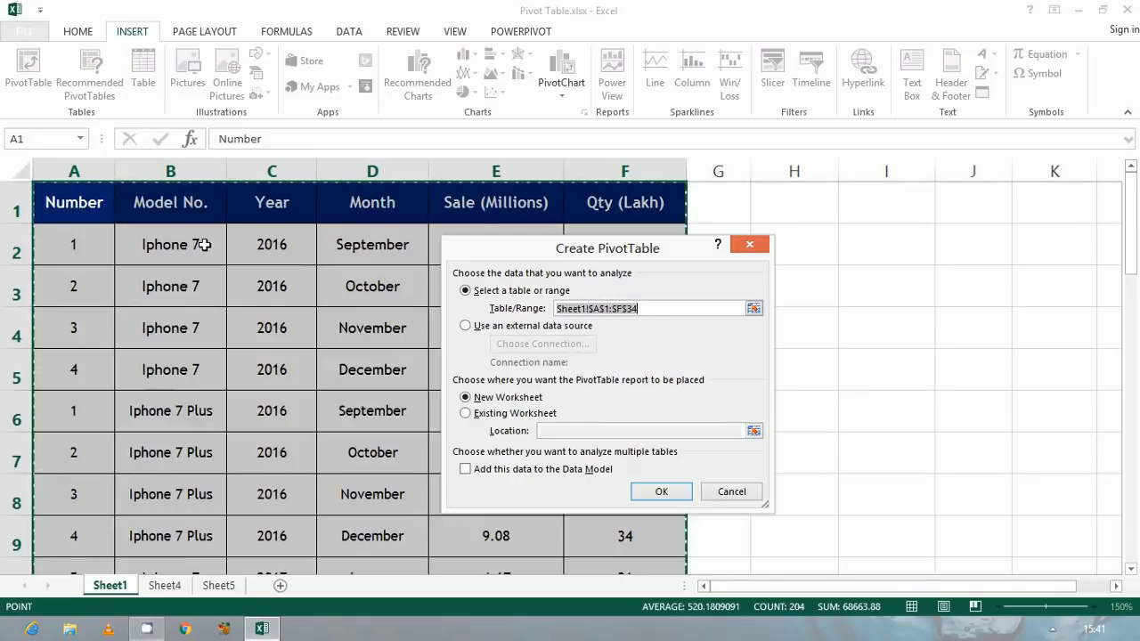
Change the source range to Sheet1!$A$1:$E$34 and create the PivotTable on a new worksheet
left_click(306, 244)
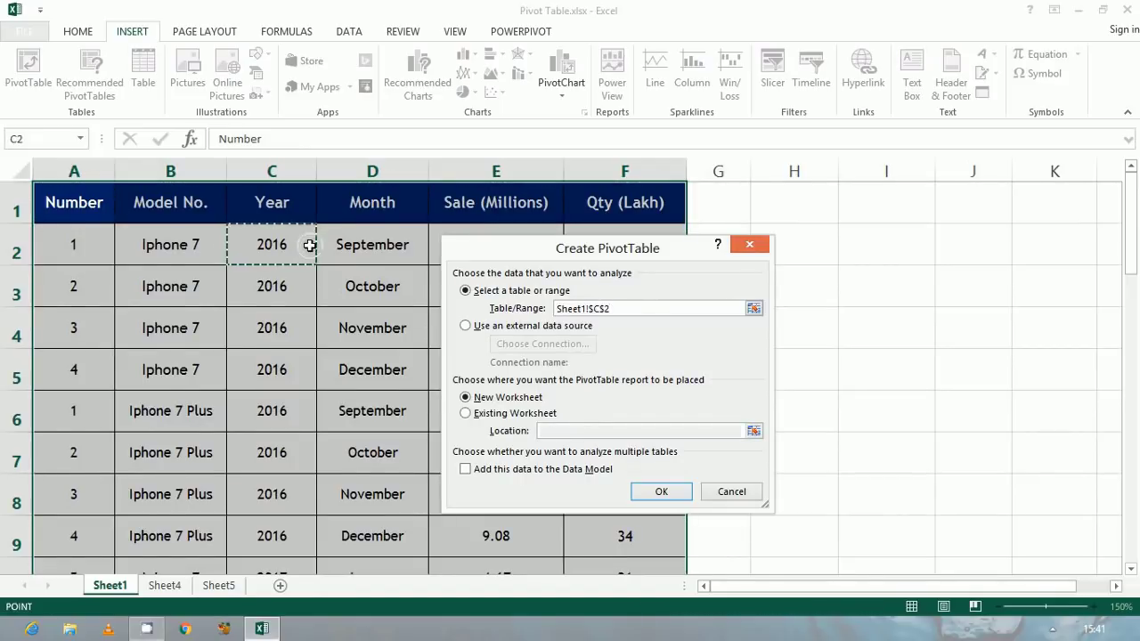
key("ctrl+Home")
key("ctrl+shift+Down")
key("shift+Right")
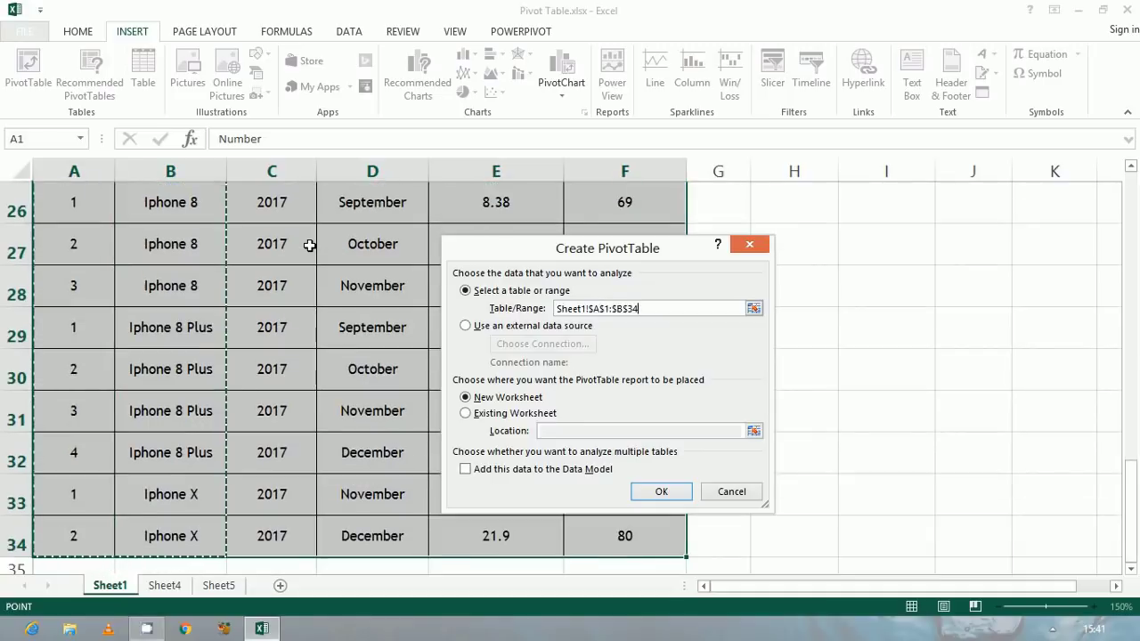
key("ctrl+shift+Right")
key("shift+Left")
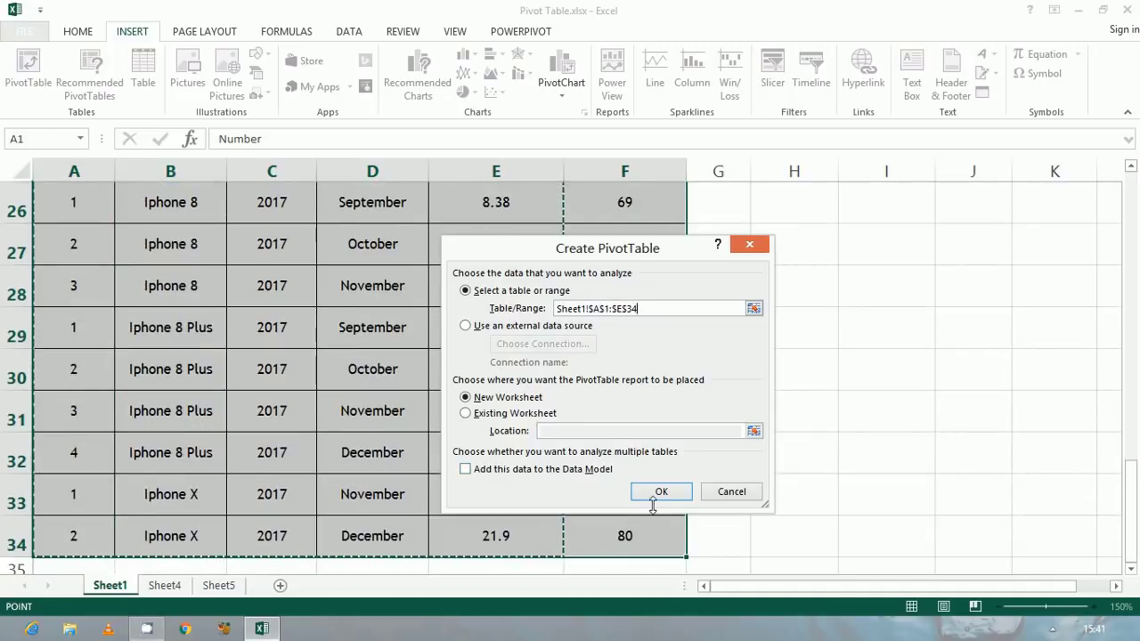
left_click(660, 495)
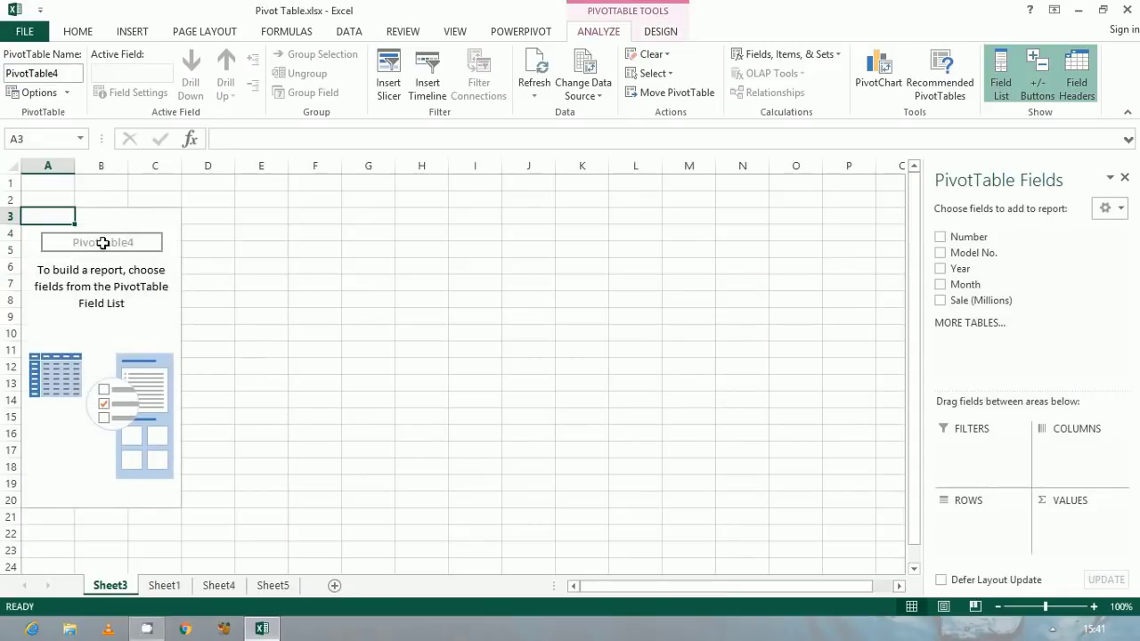
Rename PivotTable4 to 'Pivot Table 1'
left_click(103, 247)
double_click(64, 73)
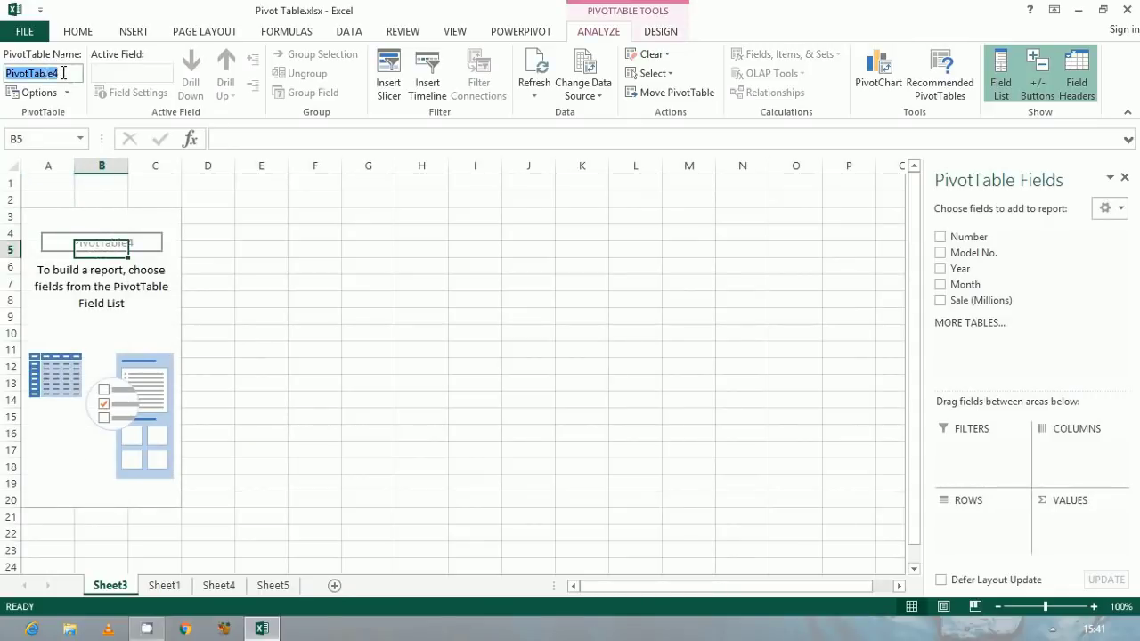
type("P")
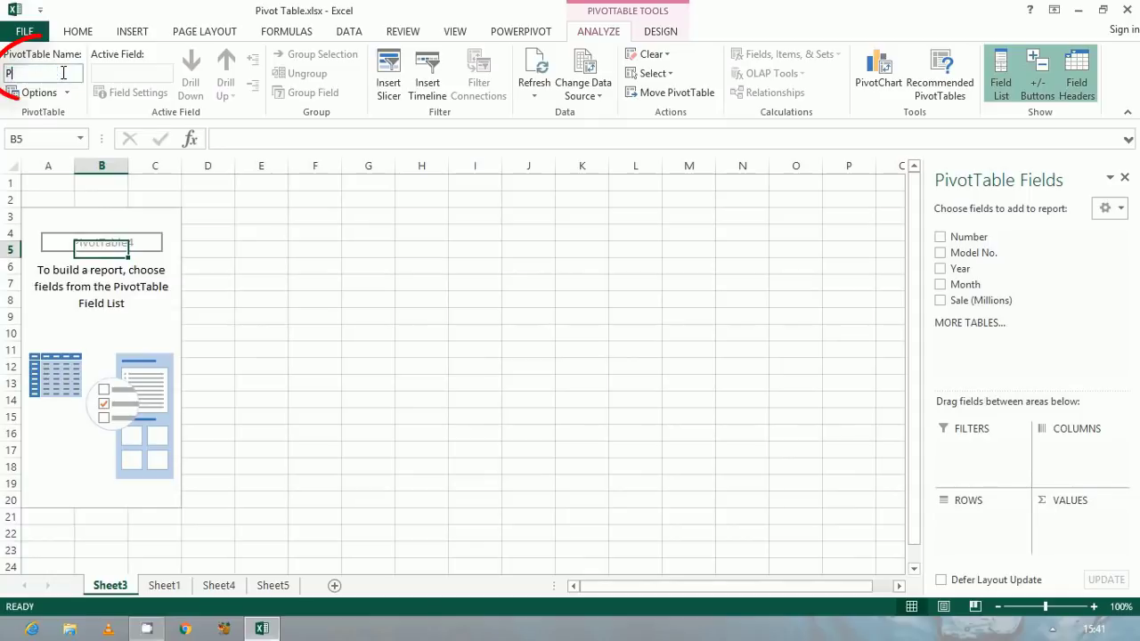
type("ivot Tabl")
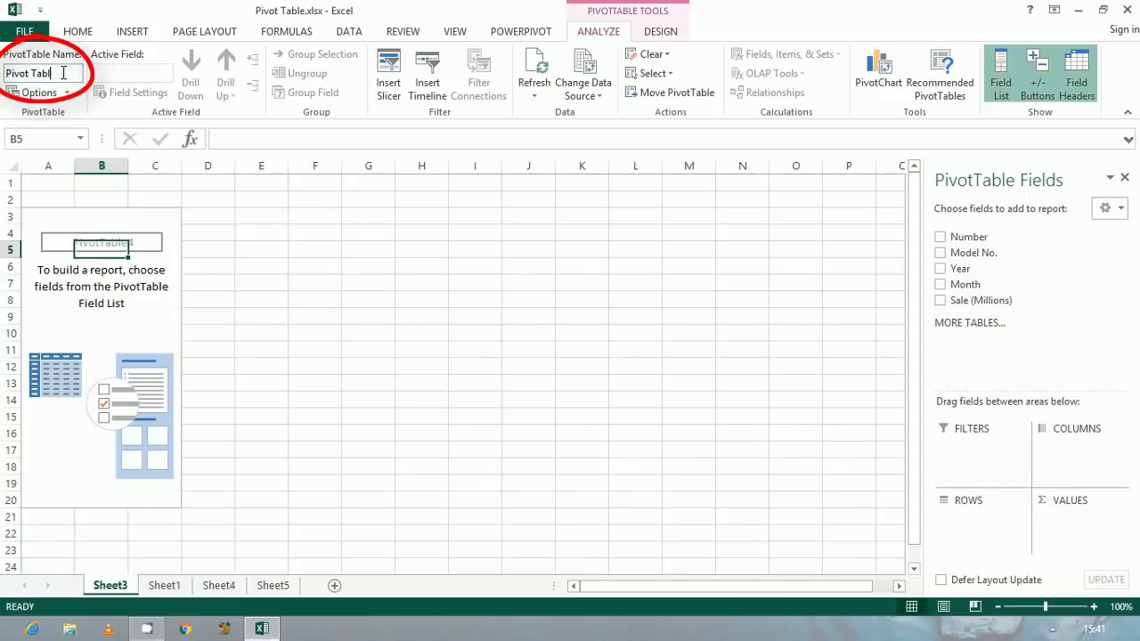
type("e 1")
key("Return")
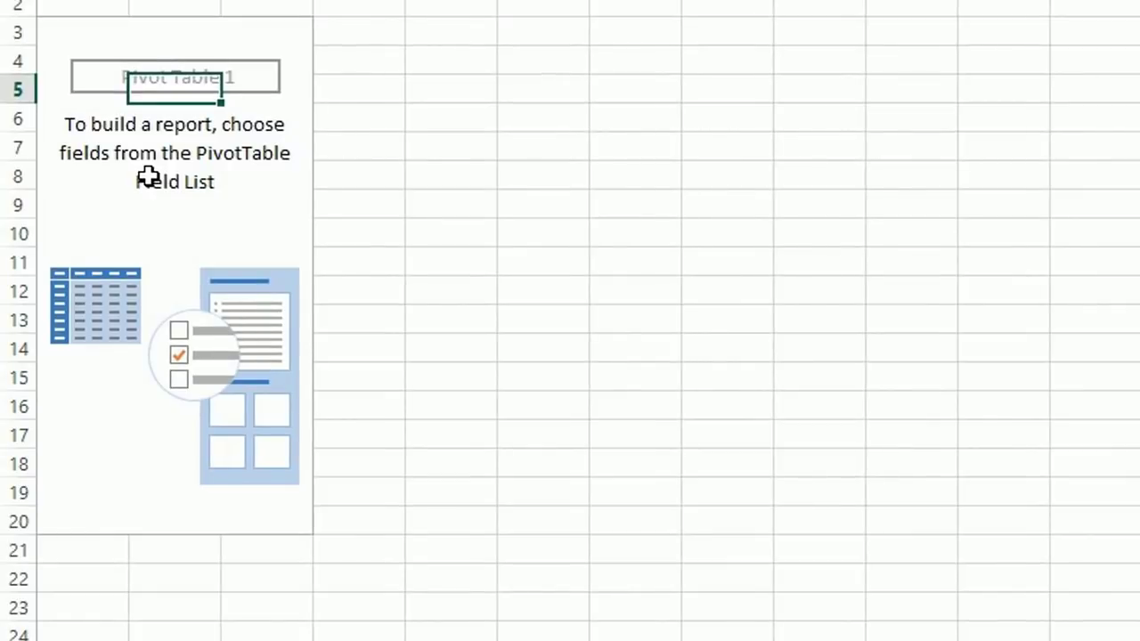
Turn on Classic PivotTable layout in the PivotTable Options Display settings
right_click(148, 179)
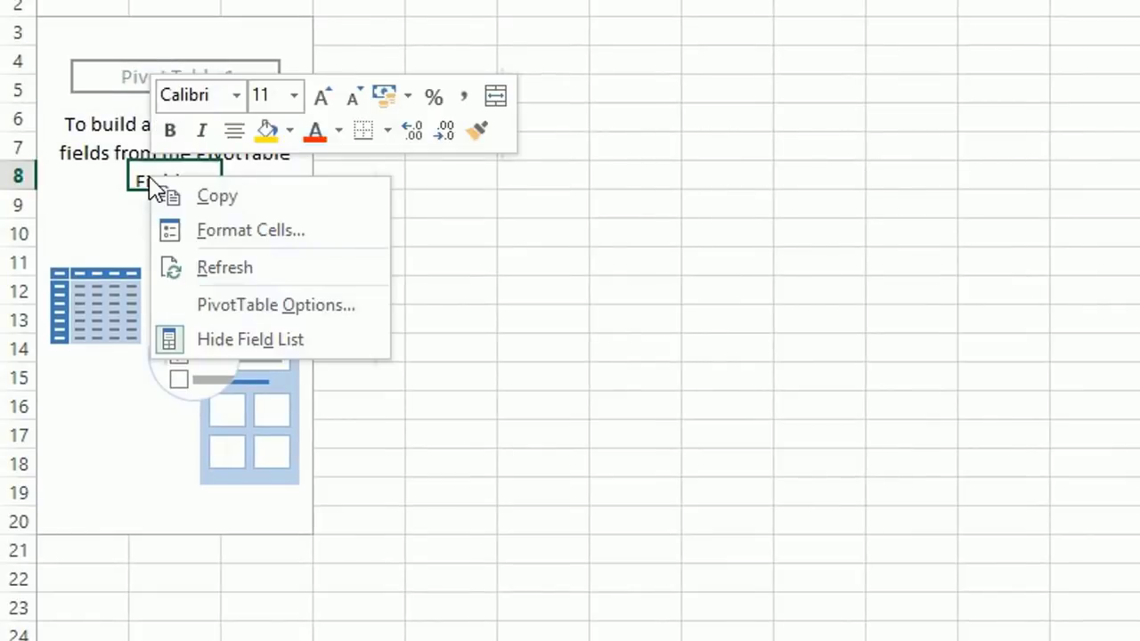
left_click(204, 307)
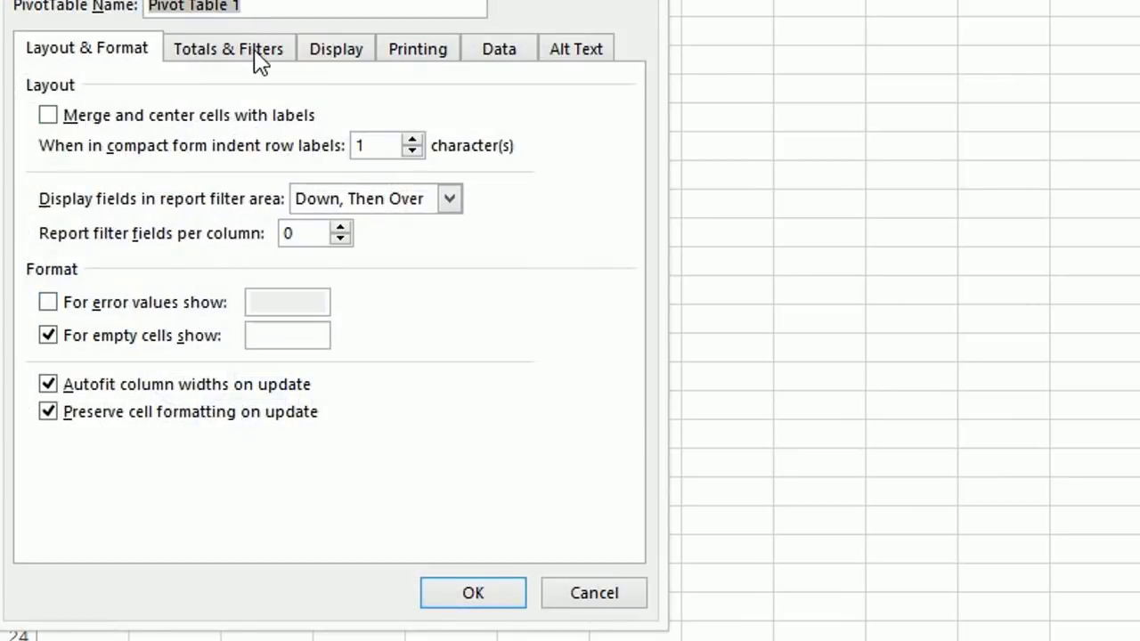
left_click(322, 59)
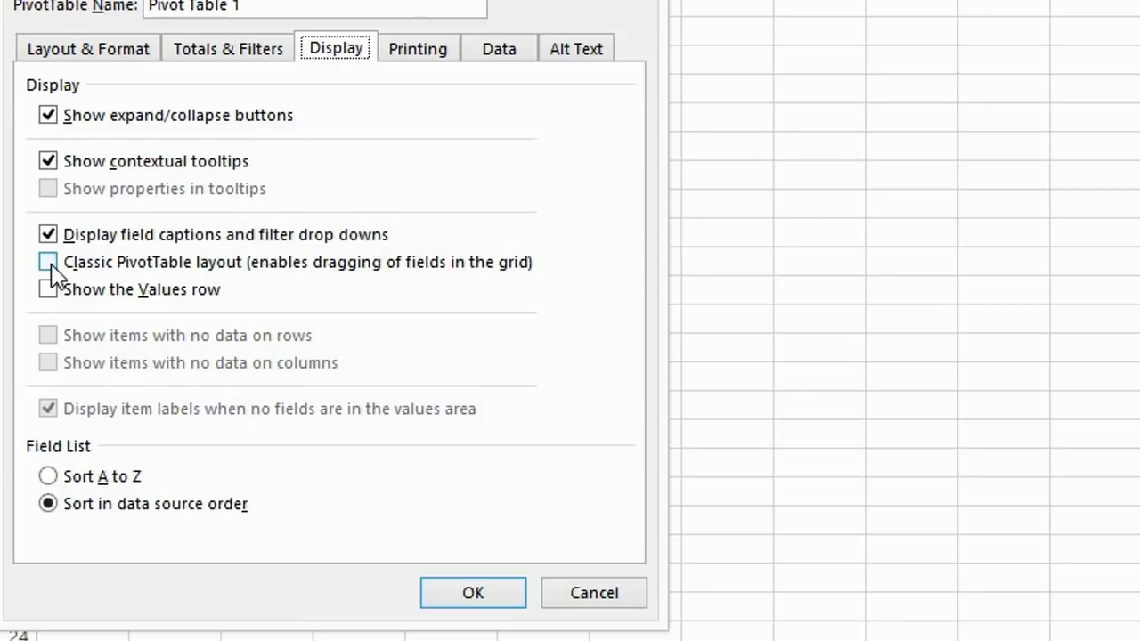
left_click(49, 262)
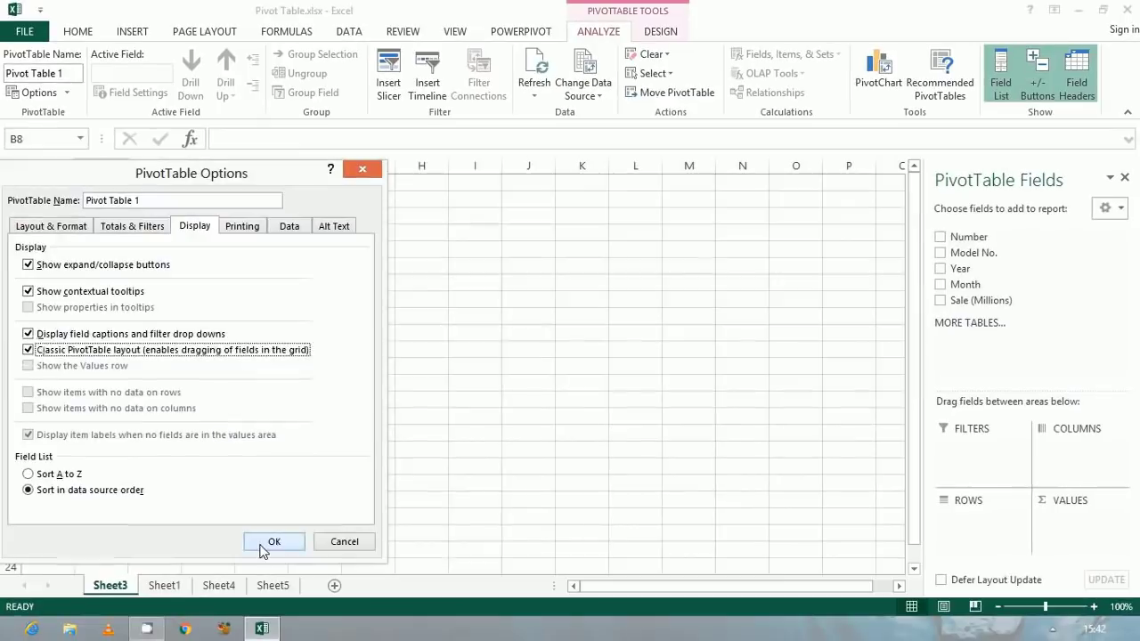
left_click(264, 543)
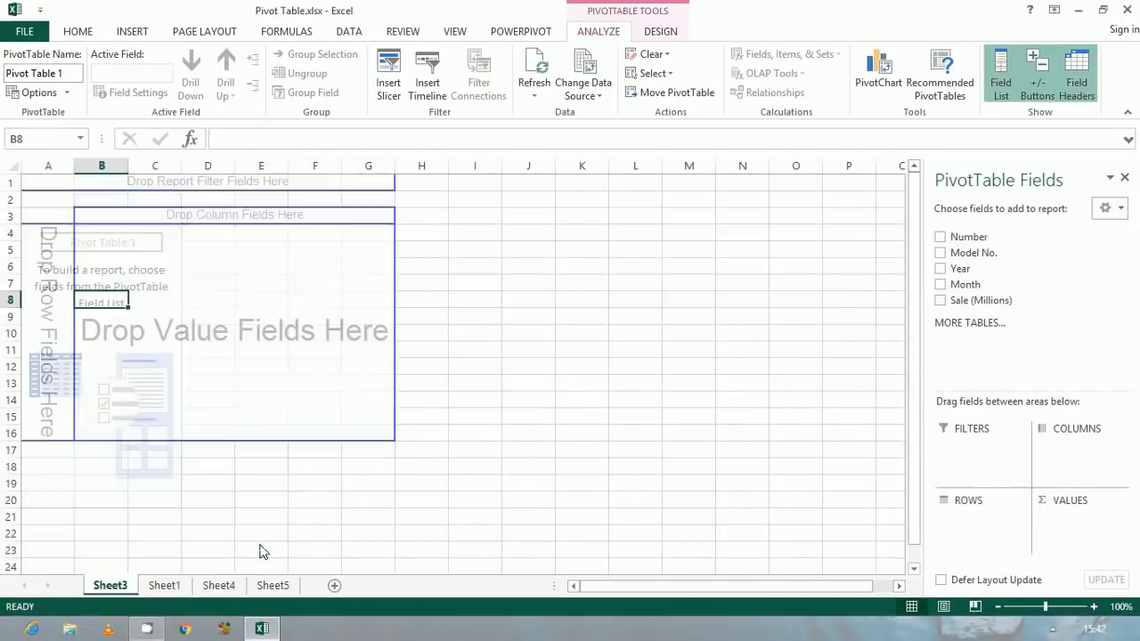
left_click(157, 301)
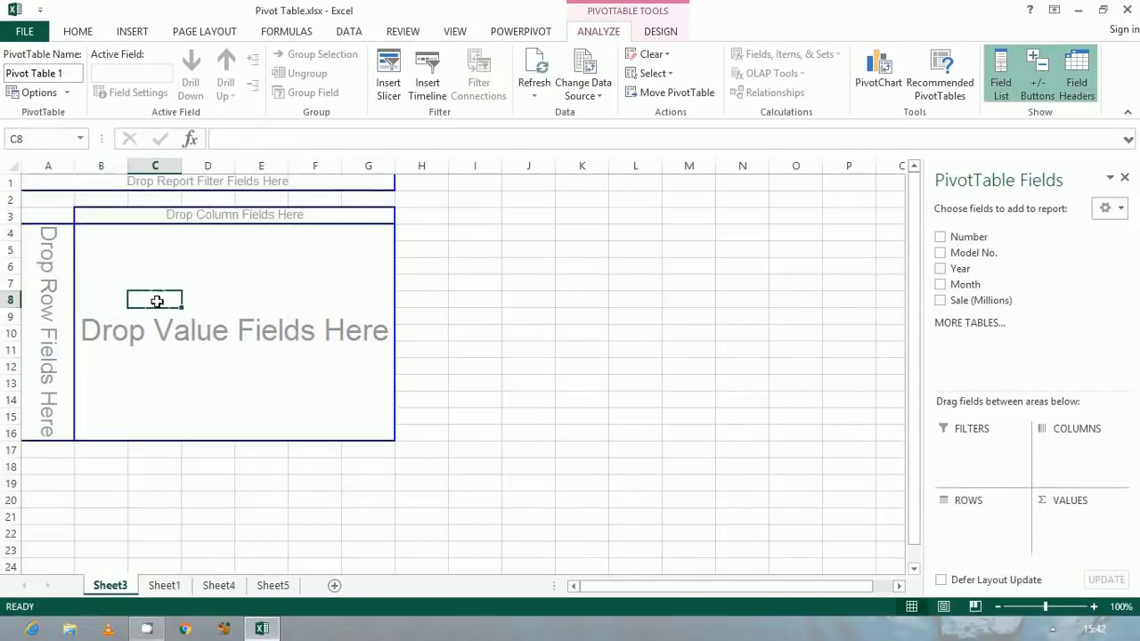
left_click(49, 250)
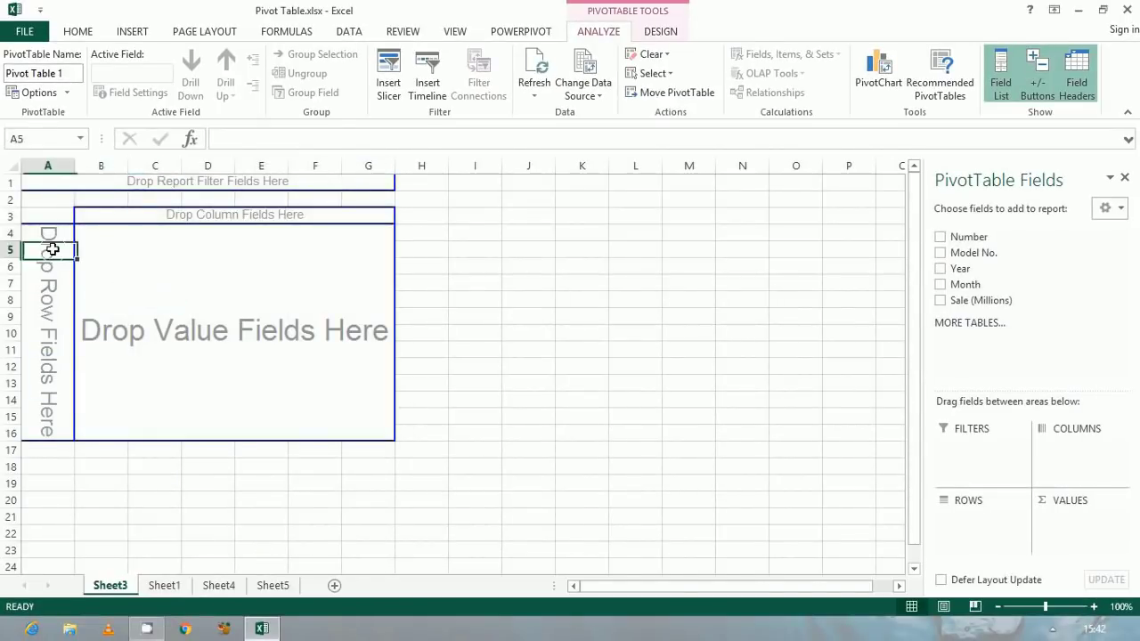
left_click(102, 339)
left_click(166, 234)
left_click(173, 215)
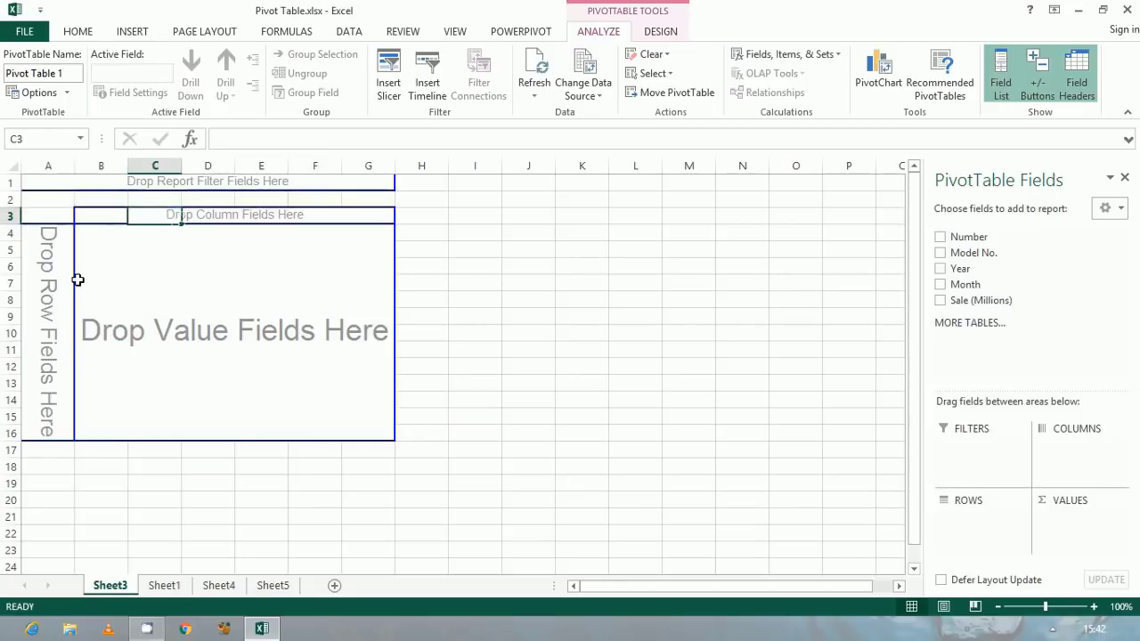
left_click(51, 294)
left_click(111, 298)
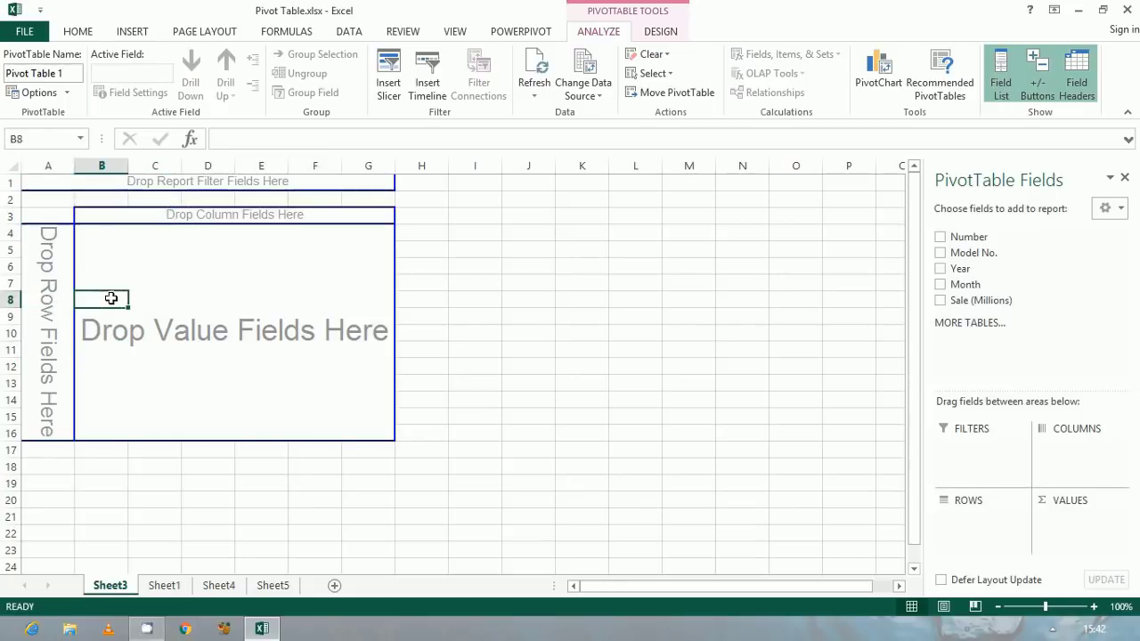
left_click(183, 215)
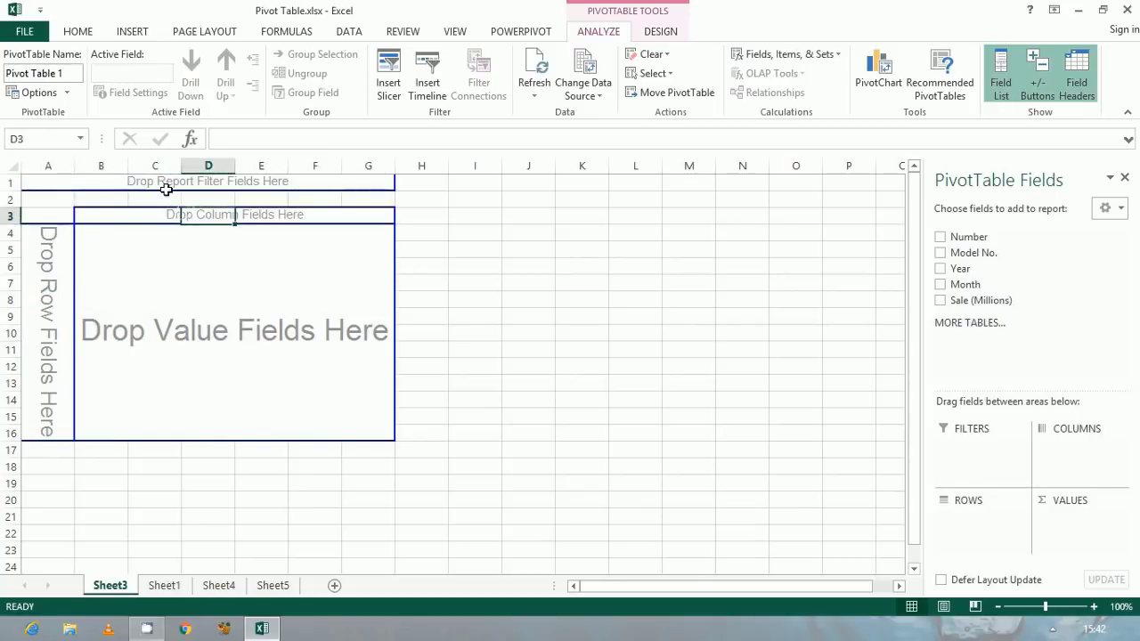
left_click(166, 184)
left_click(49, 266)
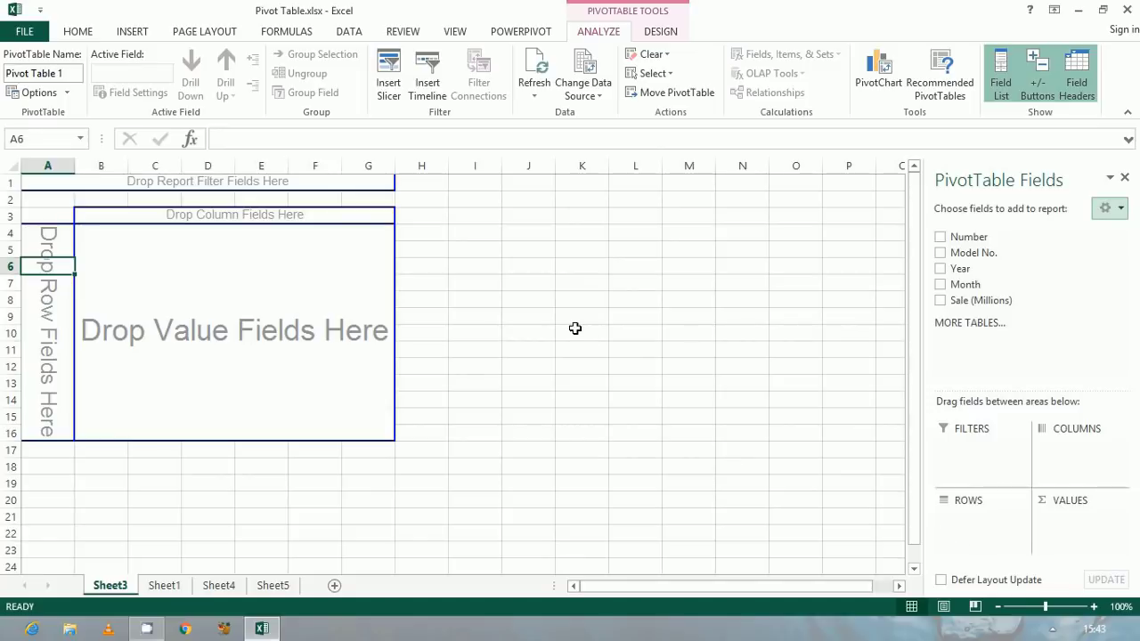
Zoom the worksheet in to 150%
left_click(1093, 607)
left_click(1093, 606)
left_click(1094, 606)
left_click(1094, 606)
left_click(1094, 607)
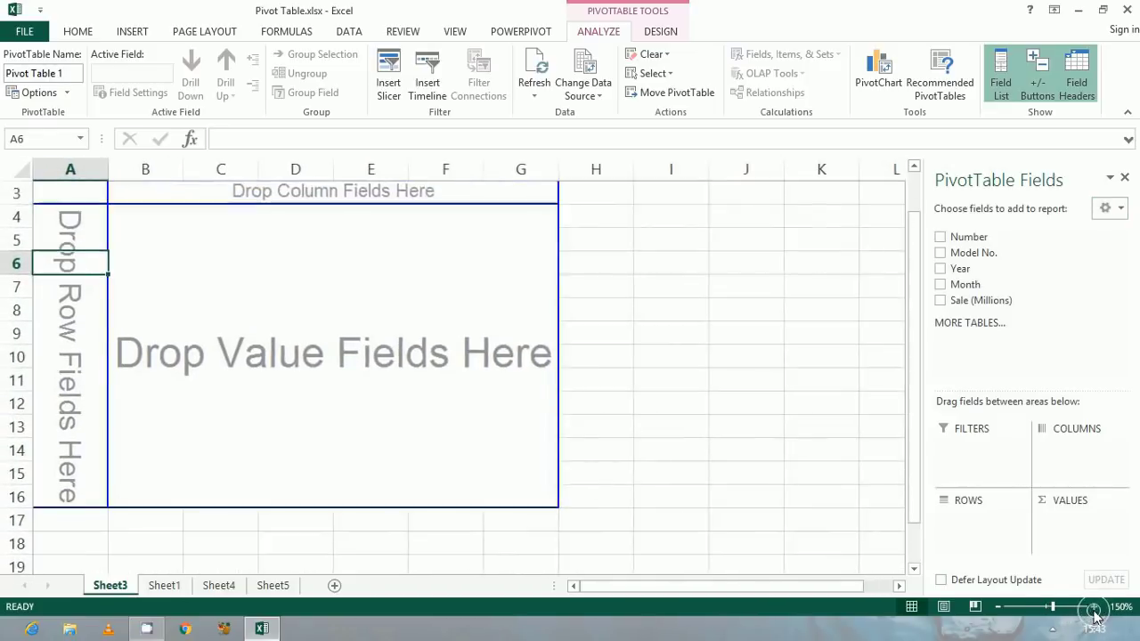
left_click_drag(912, 371, 912, 313)
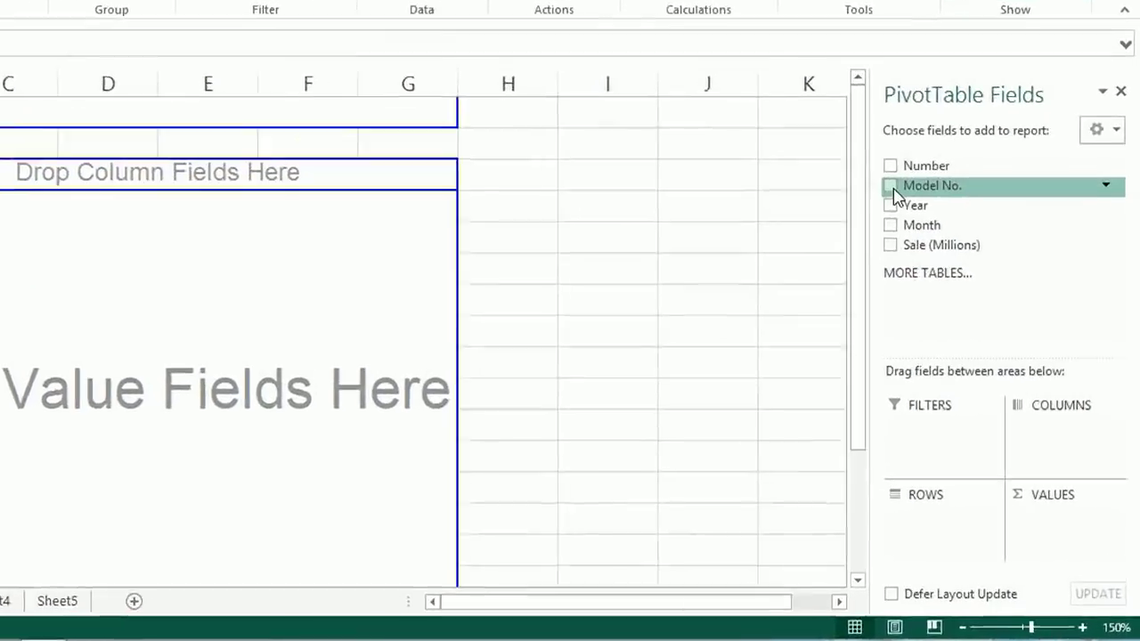
Add Model No. to Rows and Sale (Millions) to Values, then review the 320.88 Grand Total
left_click_drag(895, 187, 933, 532)
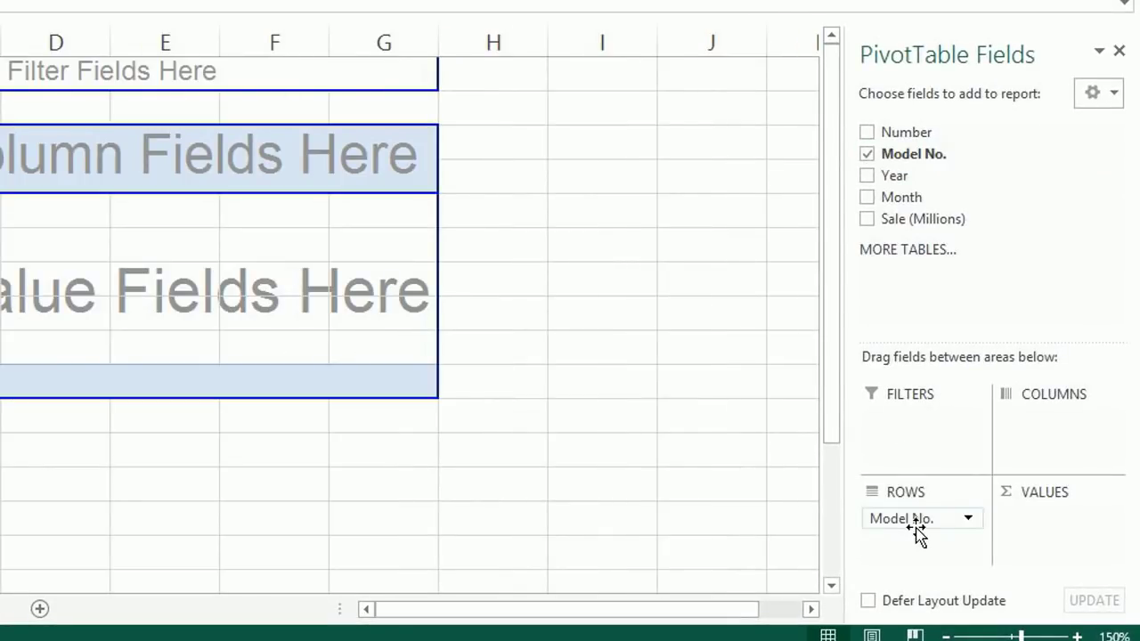
mouse_move(903, 221)
left_mouse_down()
mouse_move(951, 356)
mouse_move(1044, 521)
left_mouse_up()
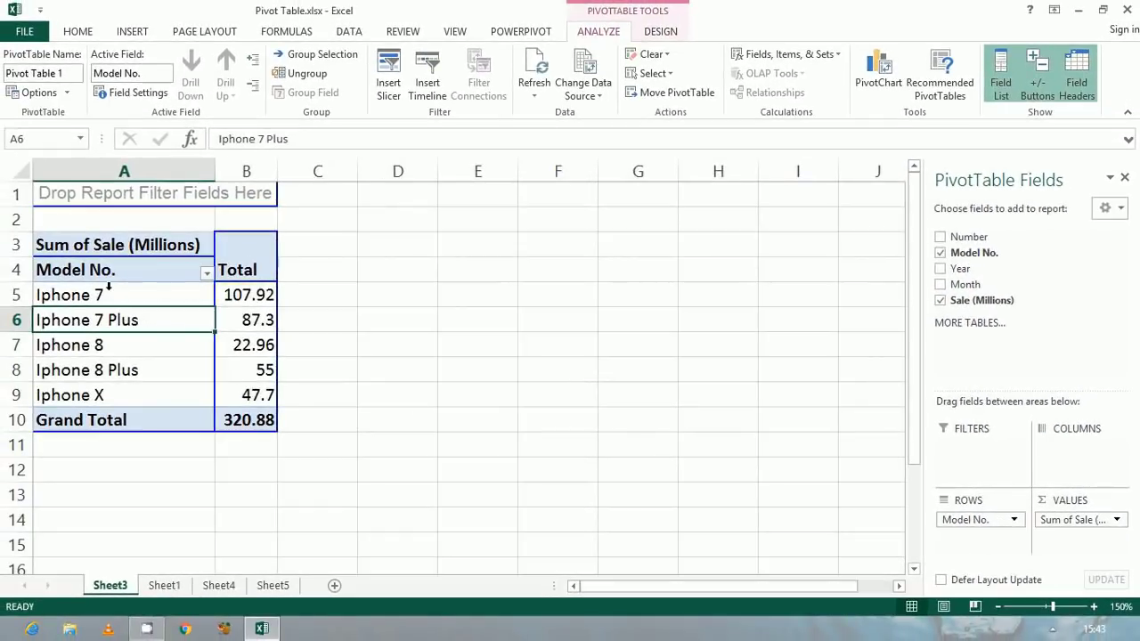
mouse_move(98, 292)
left_mouse_down()
mouse_move(261, 370)
mouse_move(263, 395)
left_mouse_up()
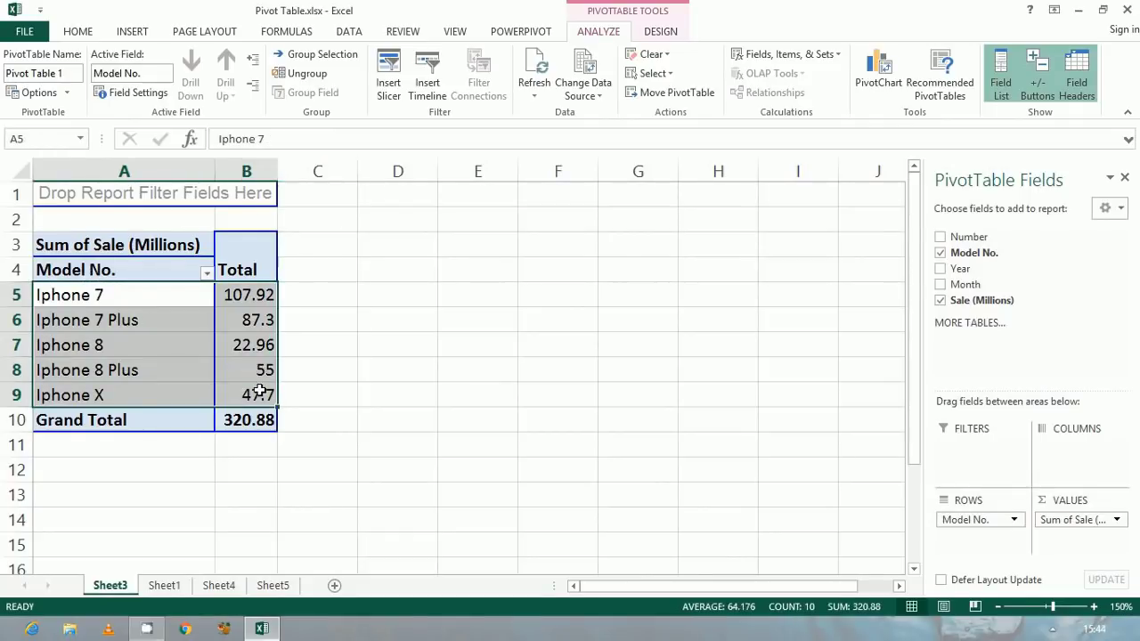
left_click(227, 431)
left_click(174, 345)
key("ctrl+a")
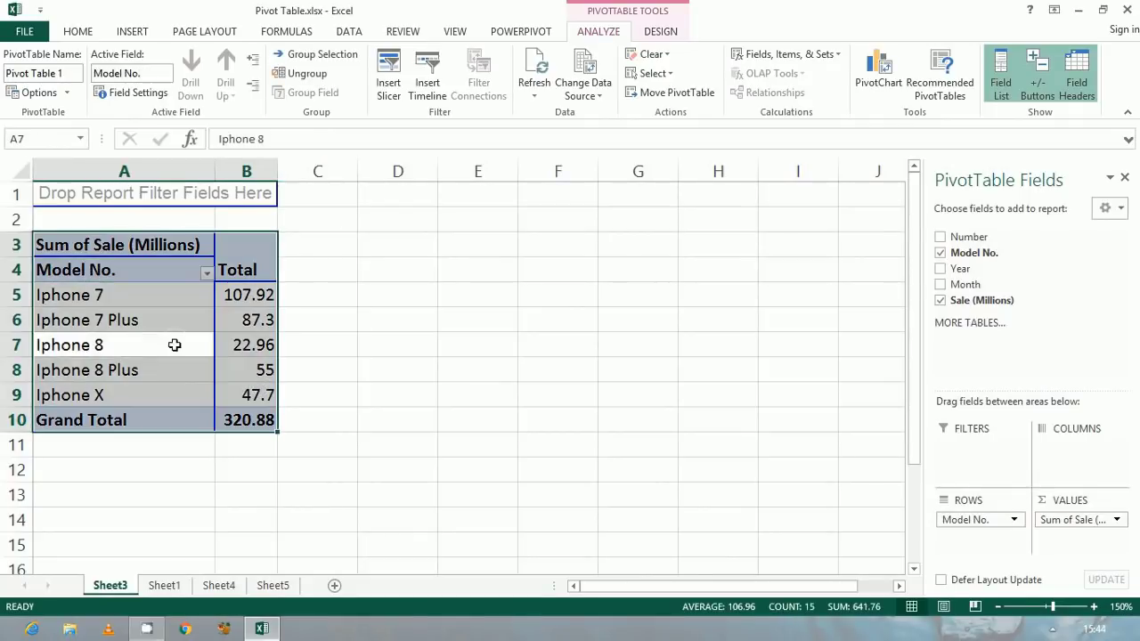
left_click(175, 344)
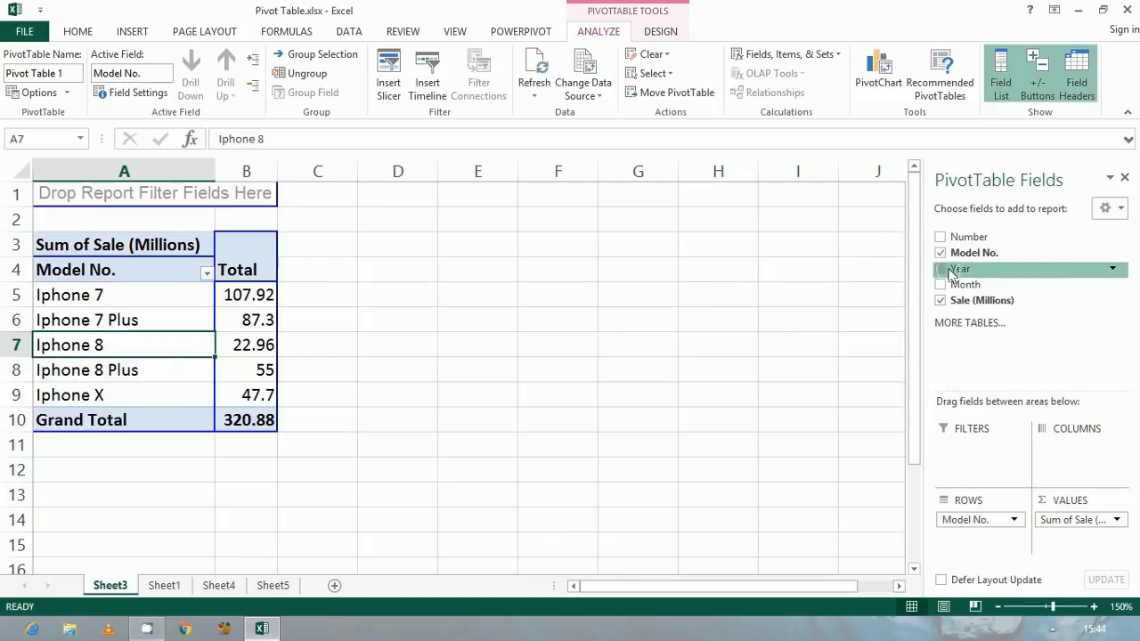
Add Year to Columns, splitting sales into 2016 (104.18) and 2017 (216.7)
left_click_drag(958, 269, 1062, 459)
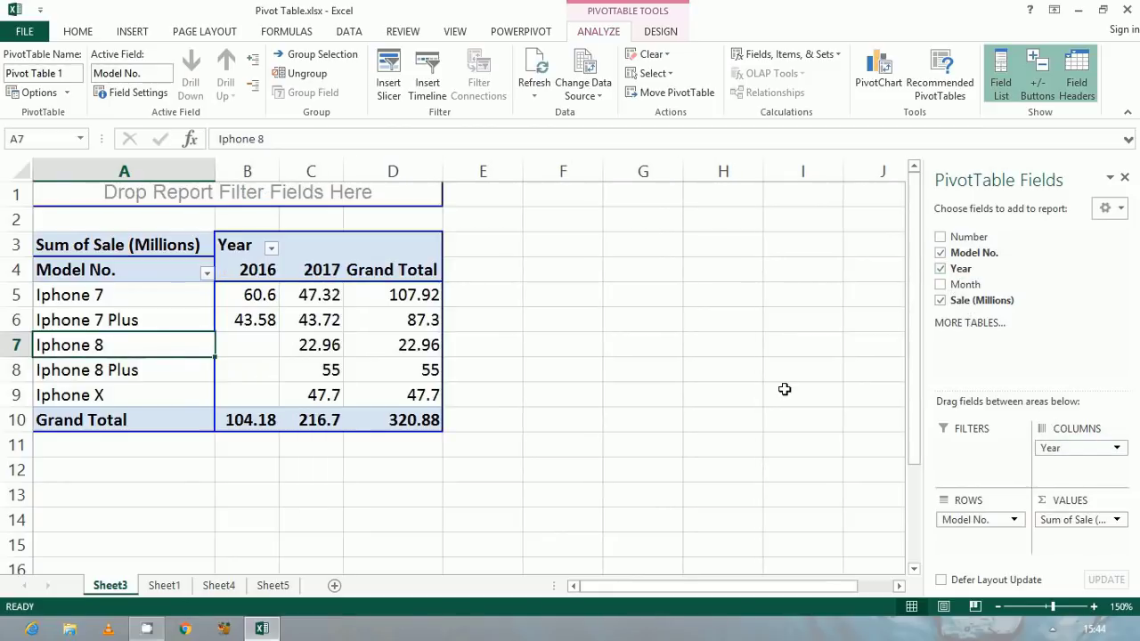
left_click(230, 300)
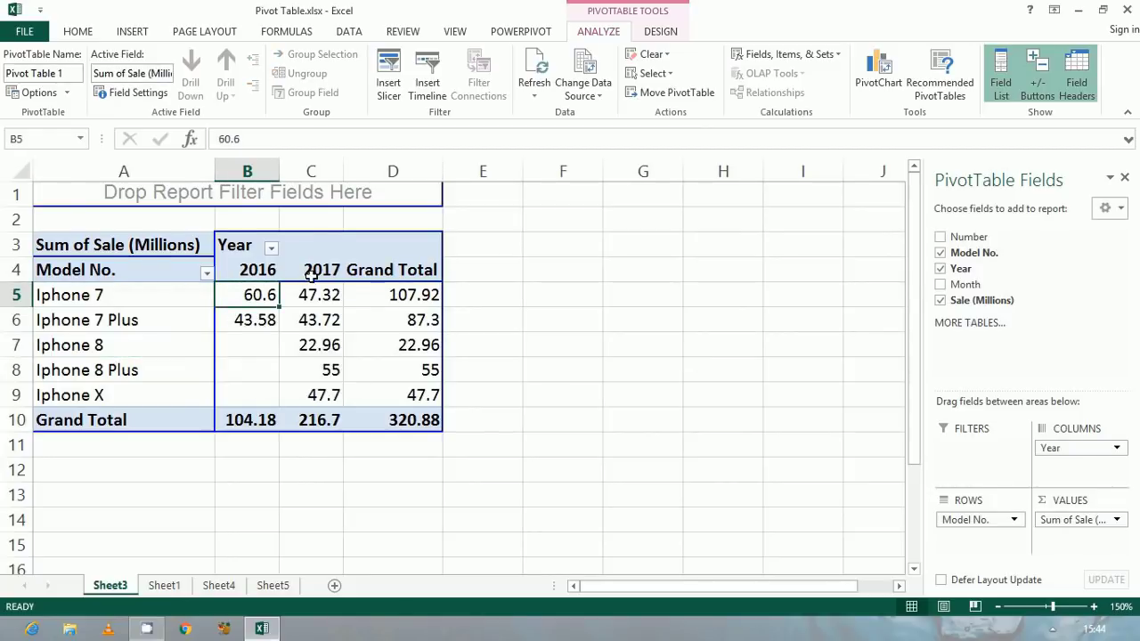
mouse_move(315, 374)
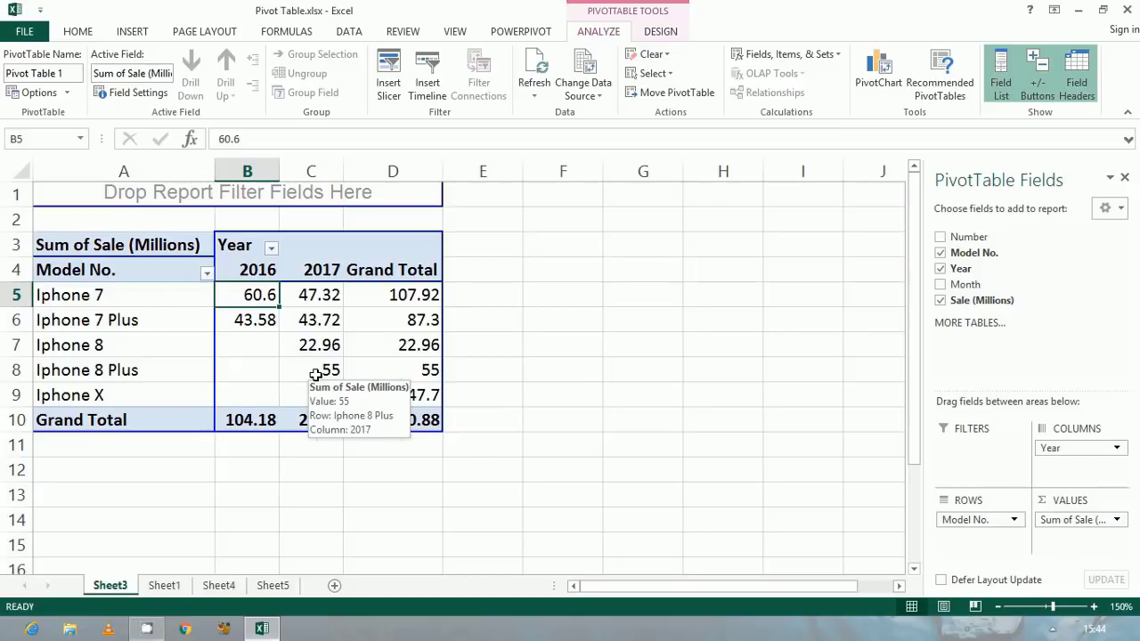
mouse_move(436, 359)
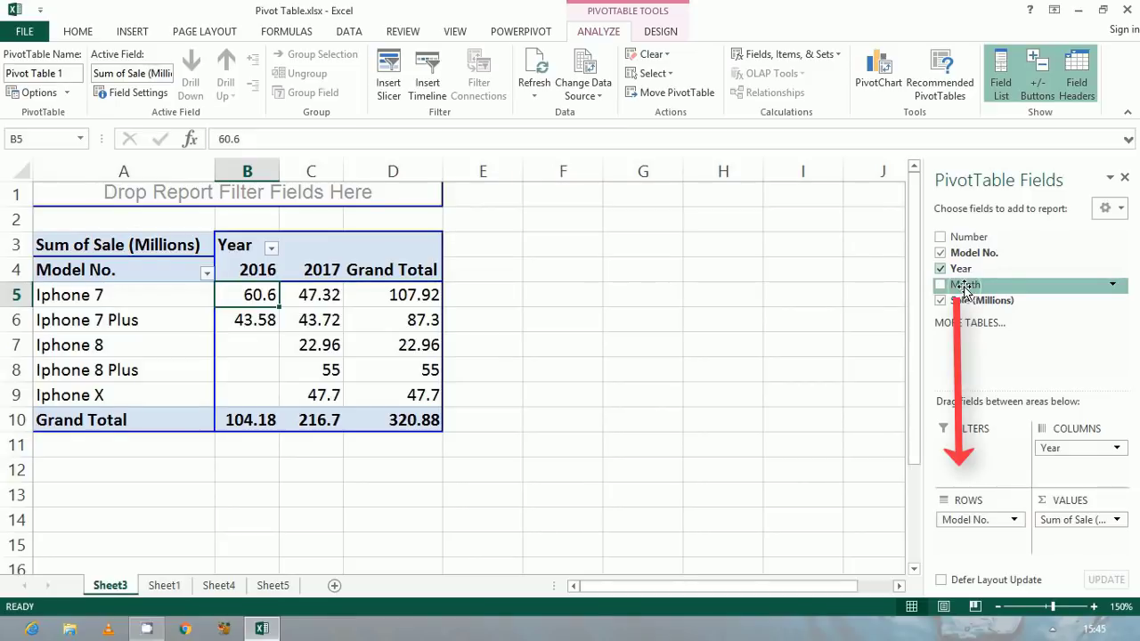
Add Month as a report filter above the PivotTable, left at (All)
left_click_drag(965, 287, 967, 456)
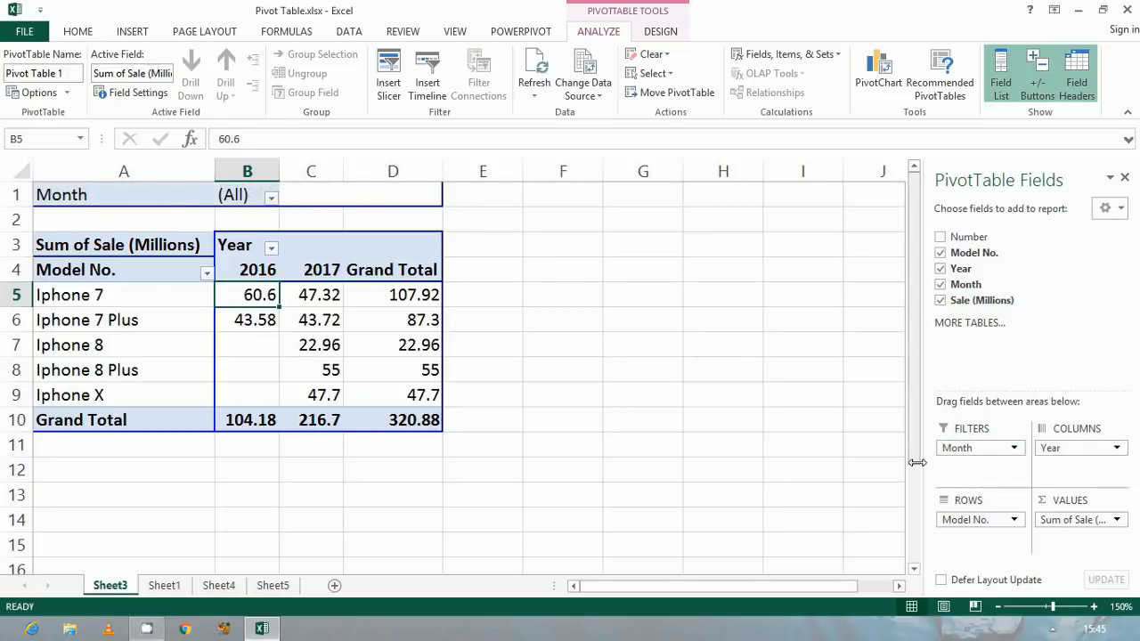
left_click(107, 191)
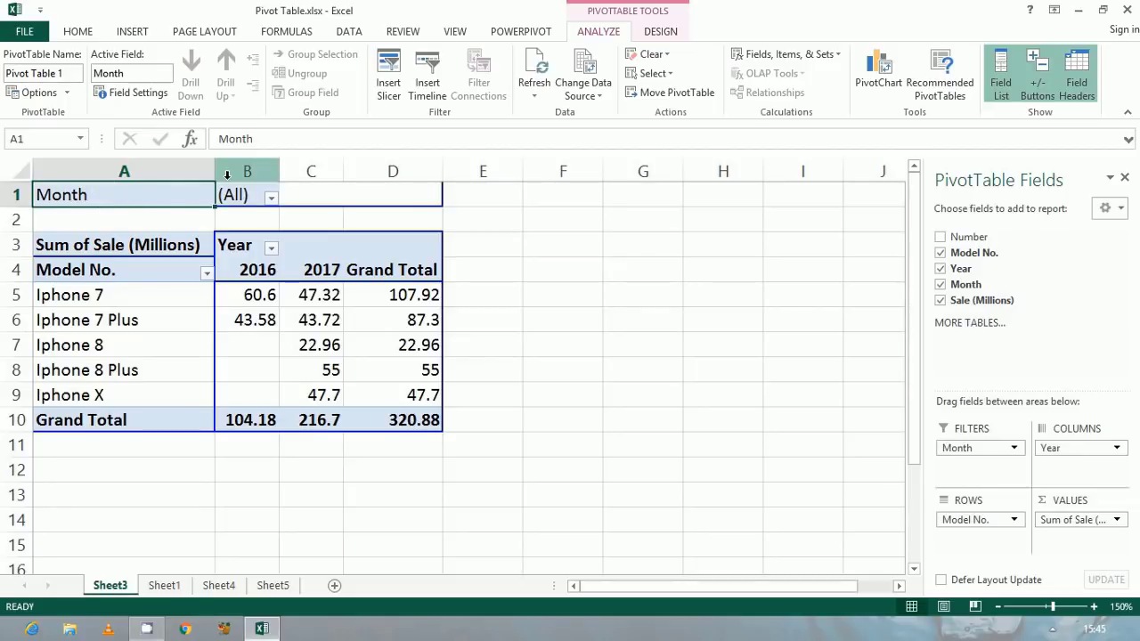
Filter the PivotTable's Month to September only, giving a 53.18 total
left_click(272, 199)
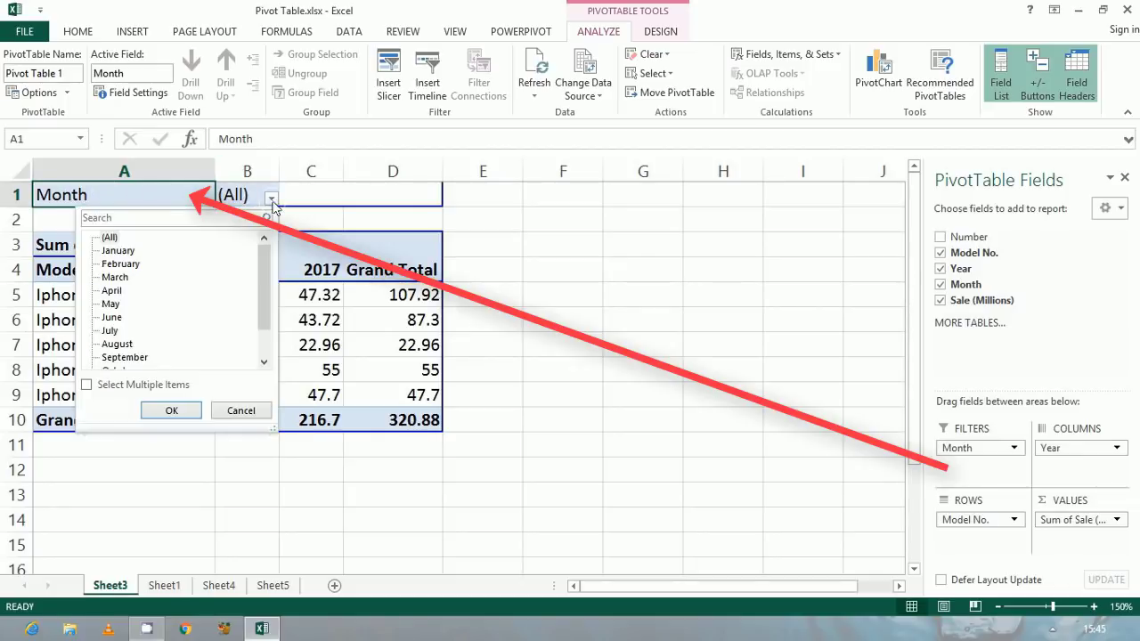
left_click(123, 357)
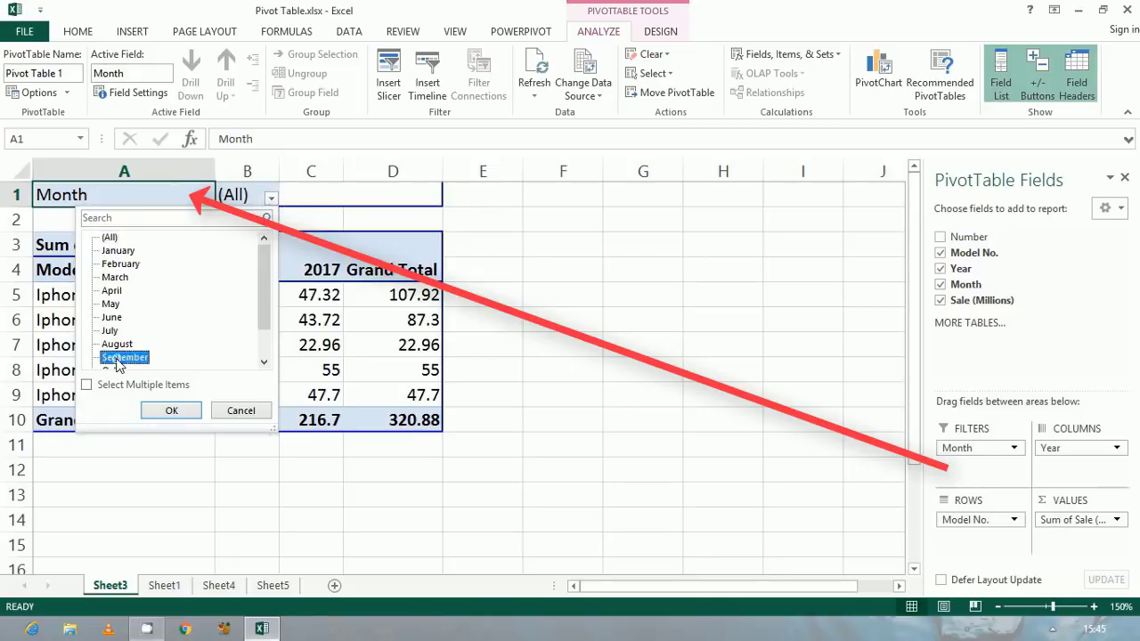
left_click(169, 410)
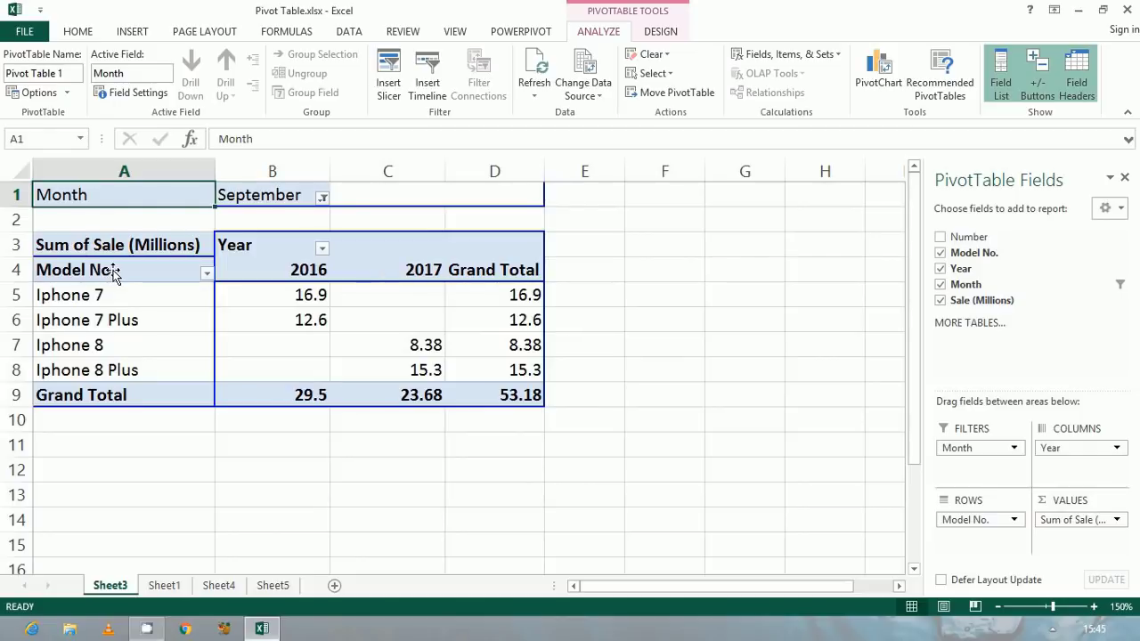
Select the entire PivotTable and bring up its Design style options
left_click(269, 283)
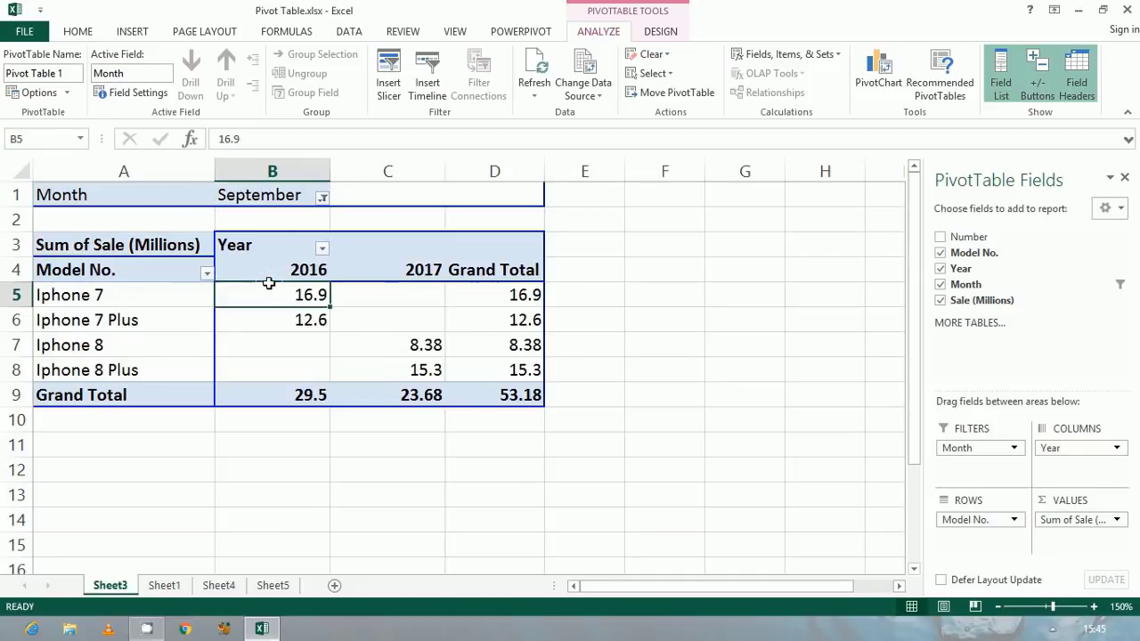
left_click_drag(268, 283, 316, 306)
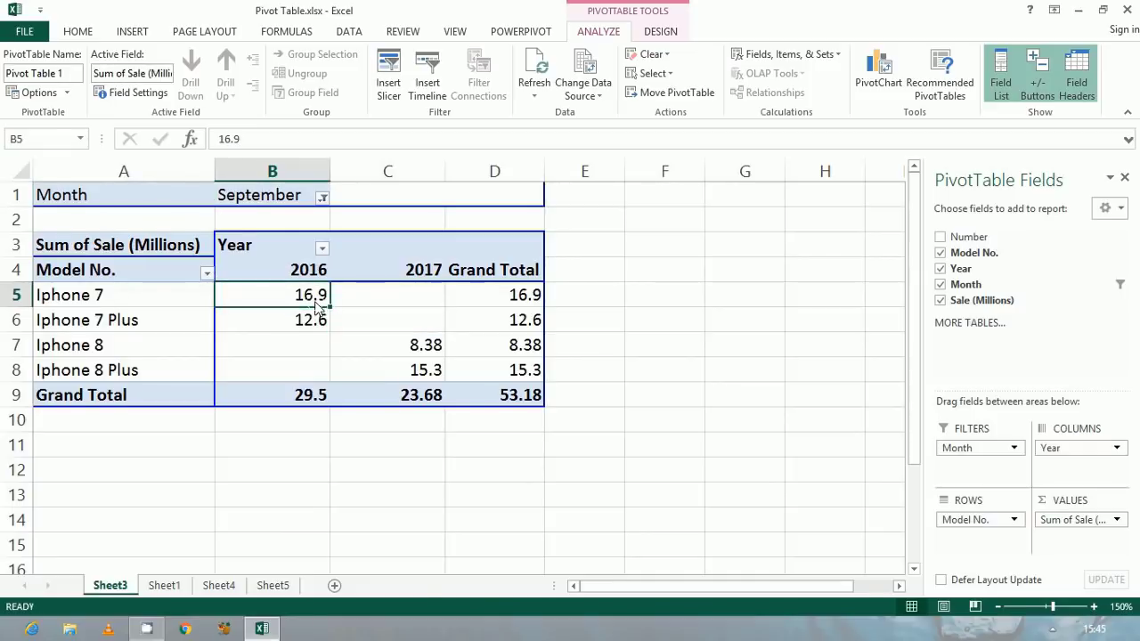
mouse_move(316, 306)
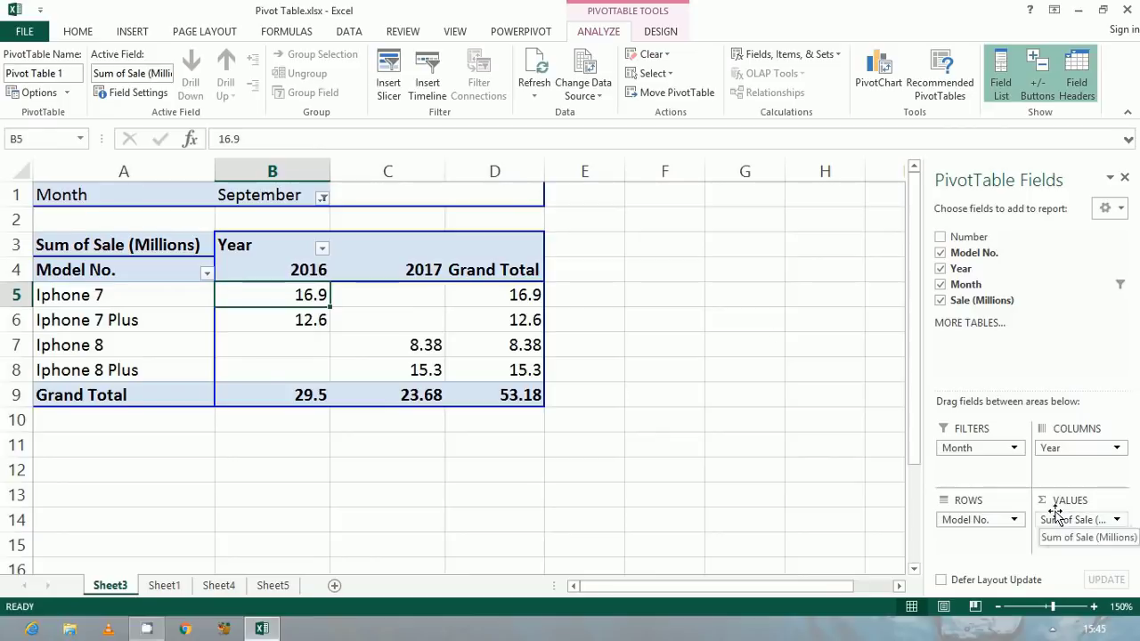
left_click(410, 326)
key("ctrl+a")
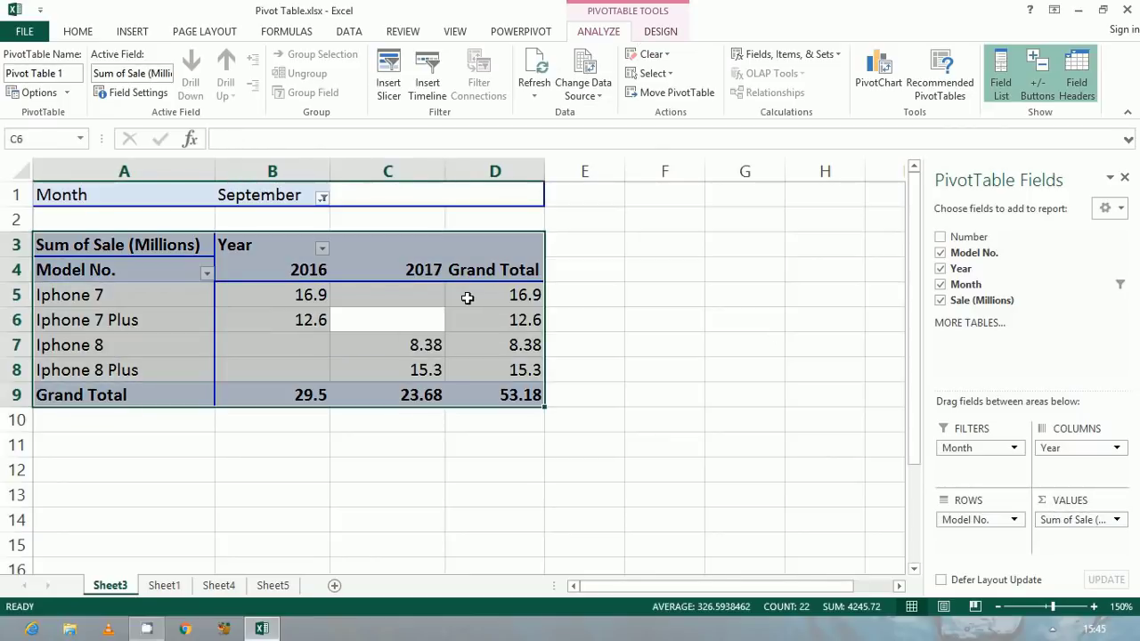
left_click(658, 33)
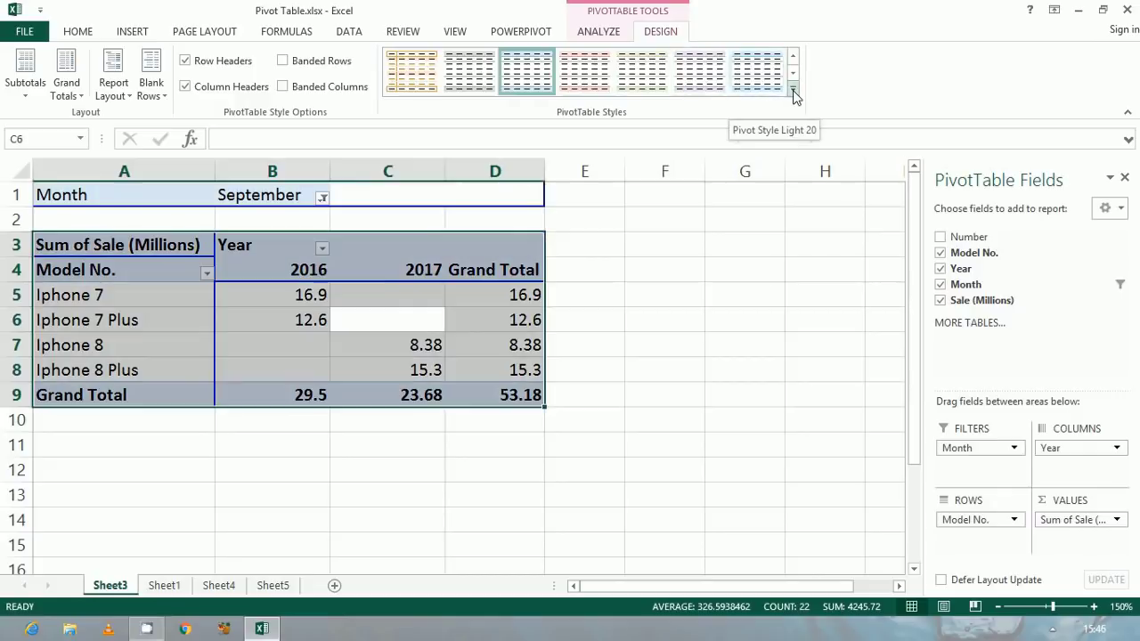
left_click(793, 90)
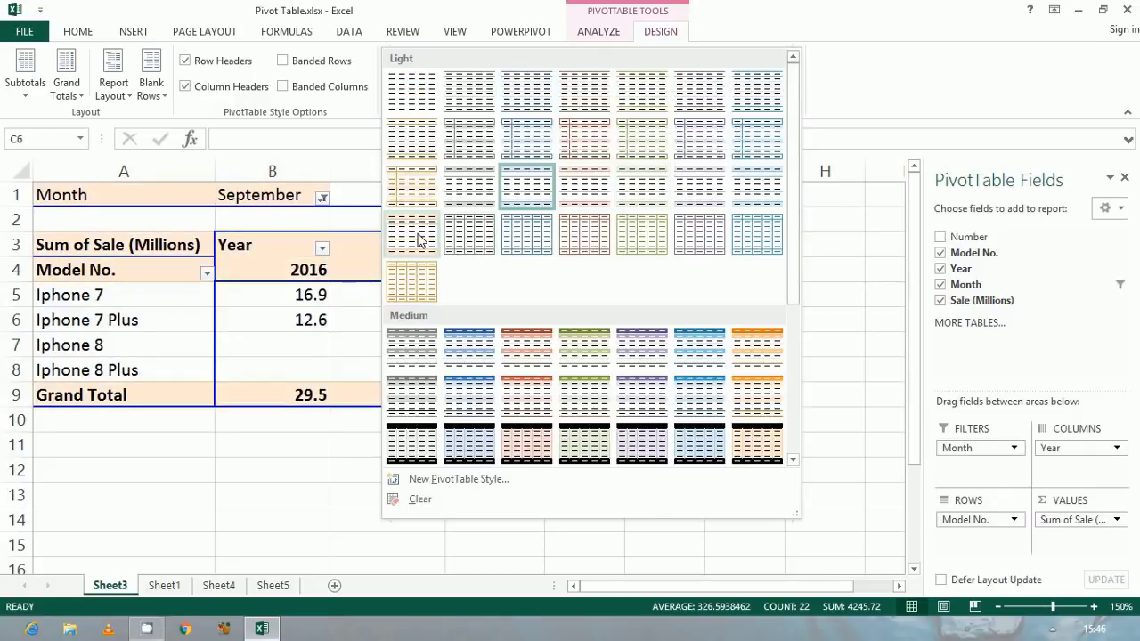
left_click(420, 238)
left_click(294, 354)
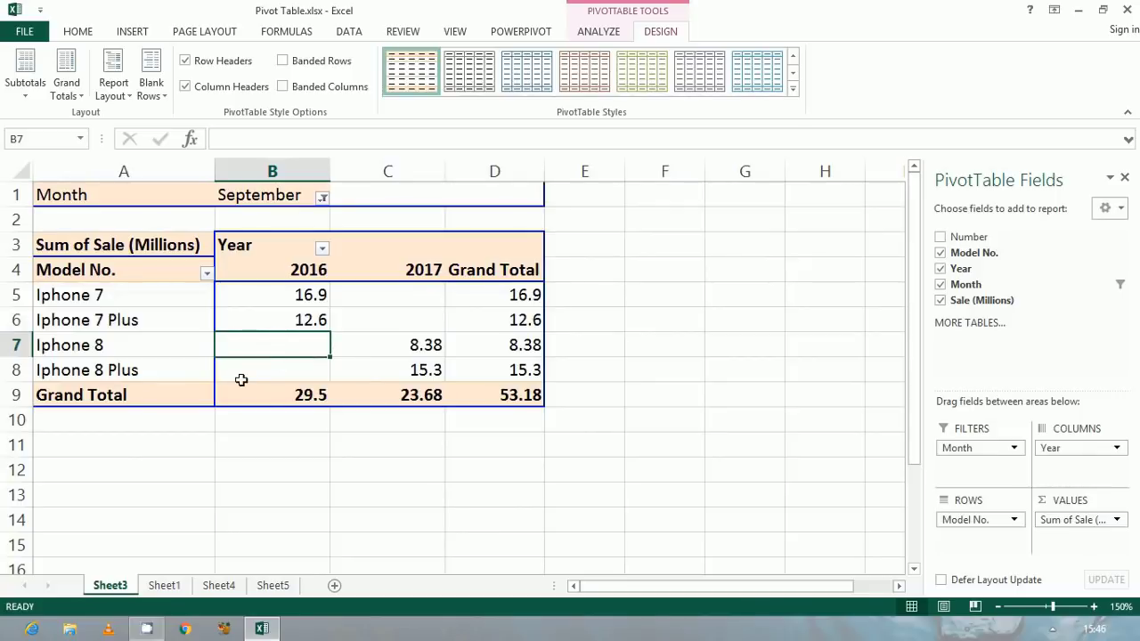
left_click(164, 585)
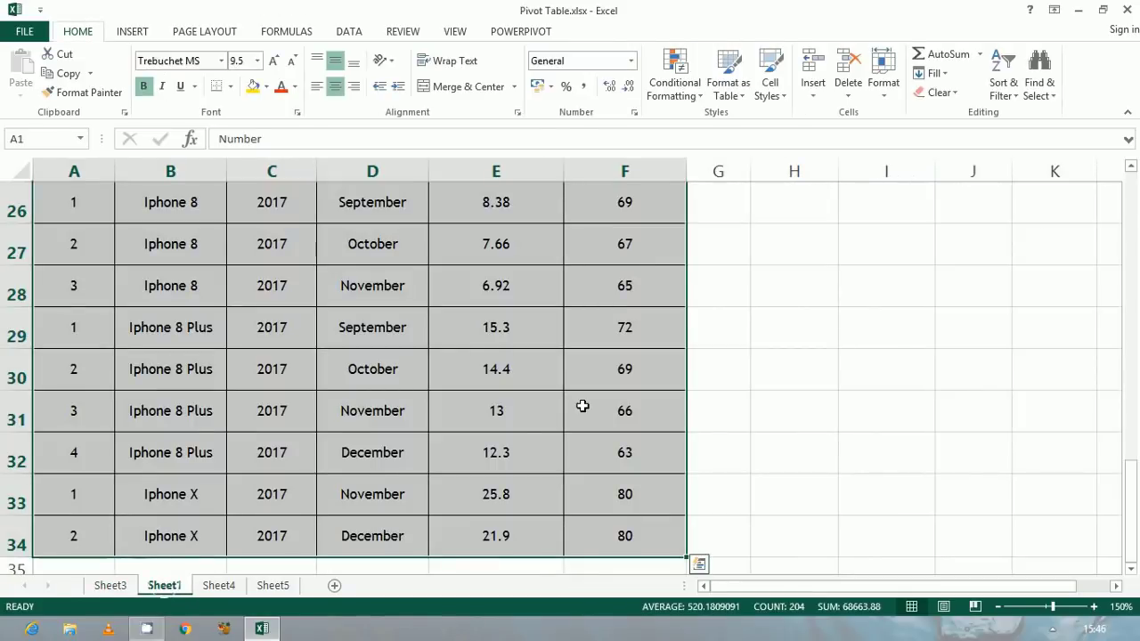
left_click_drag(1131, 502, 1133, 174)
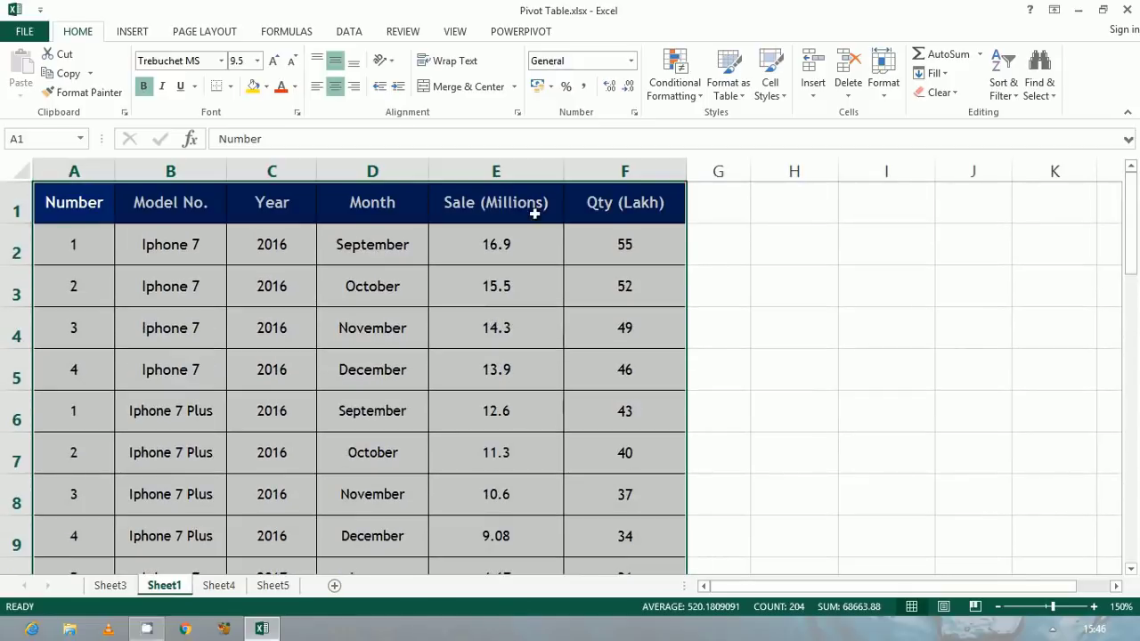
left_click(111, 591)
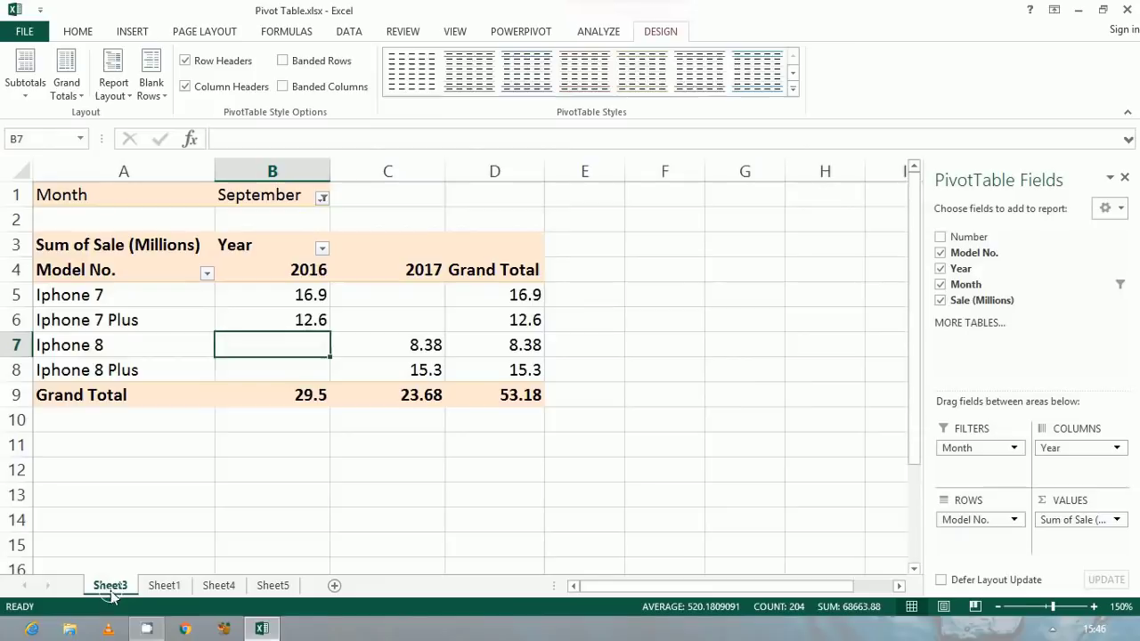
left_click_drag(374, 331, 379, 326)
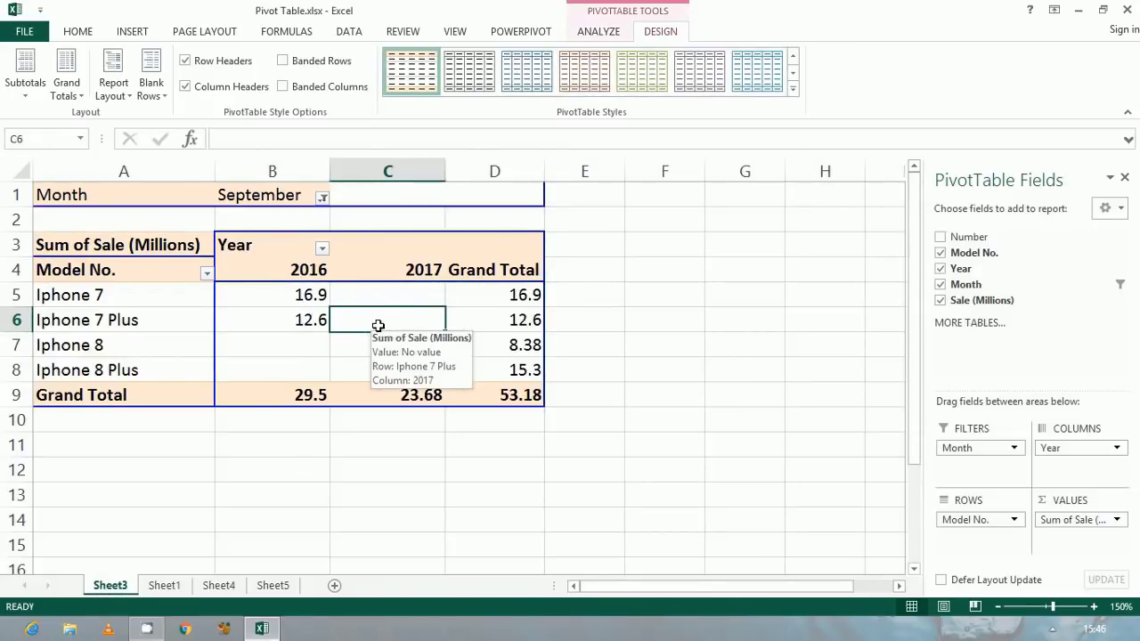
Change the PivotTable's data source to Sheet1!$A$1:$F$34 so Qty (Lakh) becomes available
left_click(299, 286)
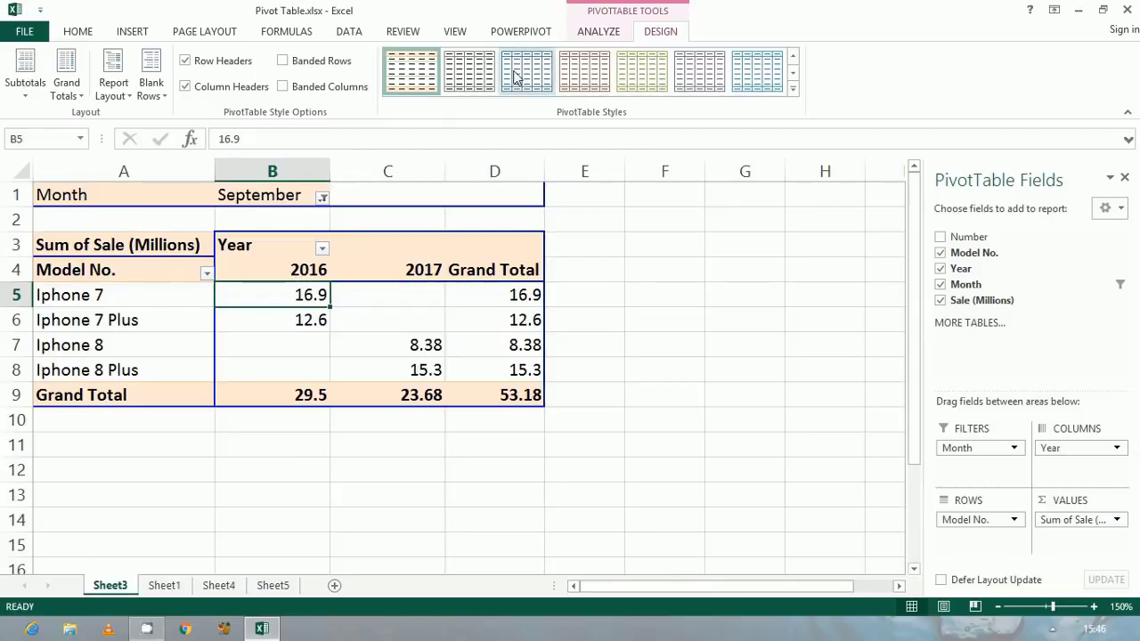
left_click(593, 32)
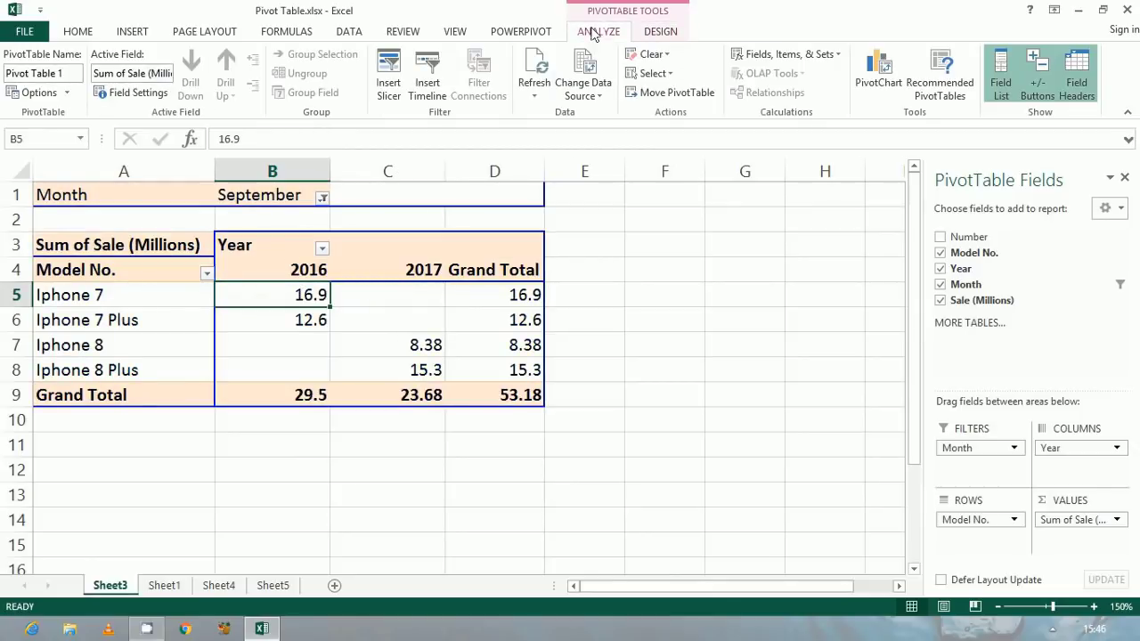
left_click(583, 89)
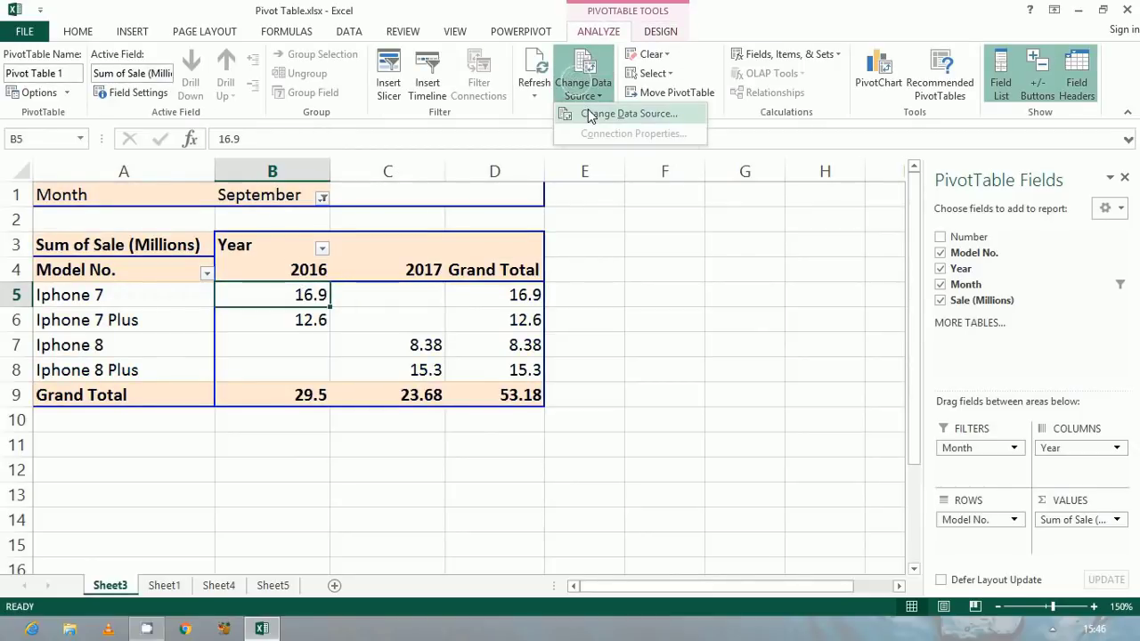
left_click(588, 113)
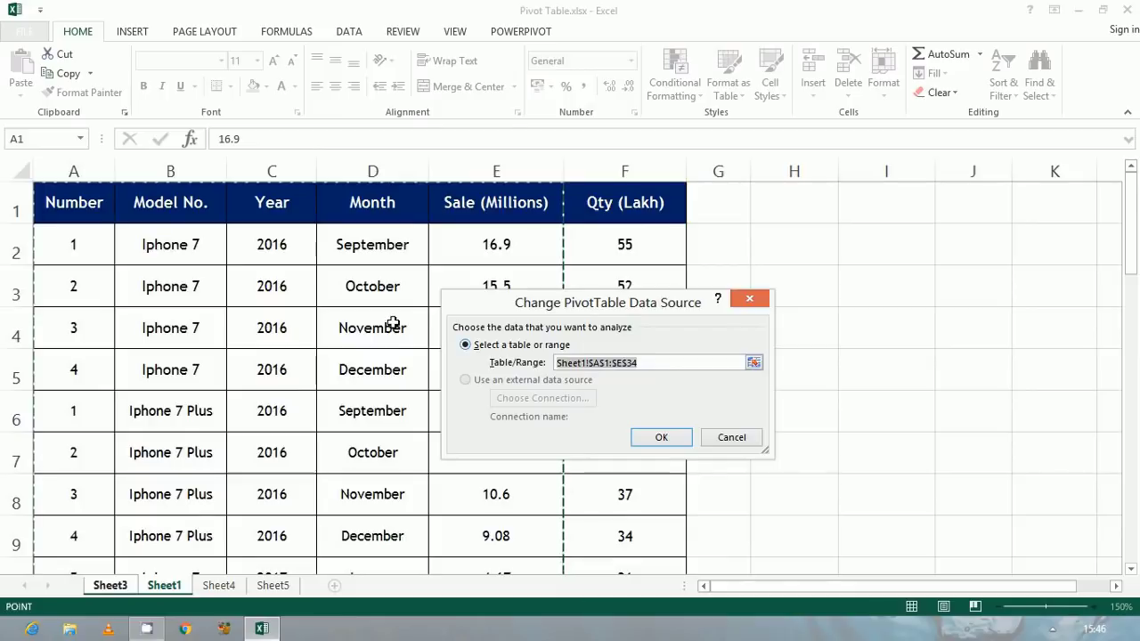
left_click(88, 215)
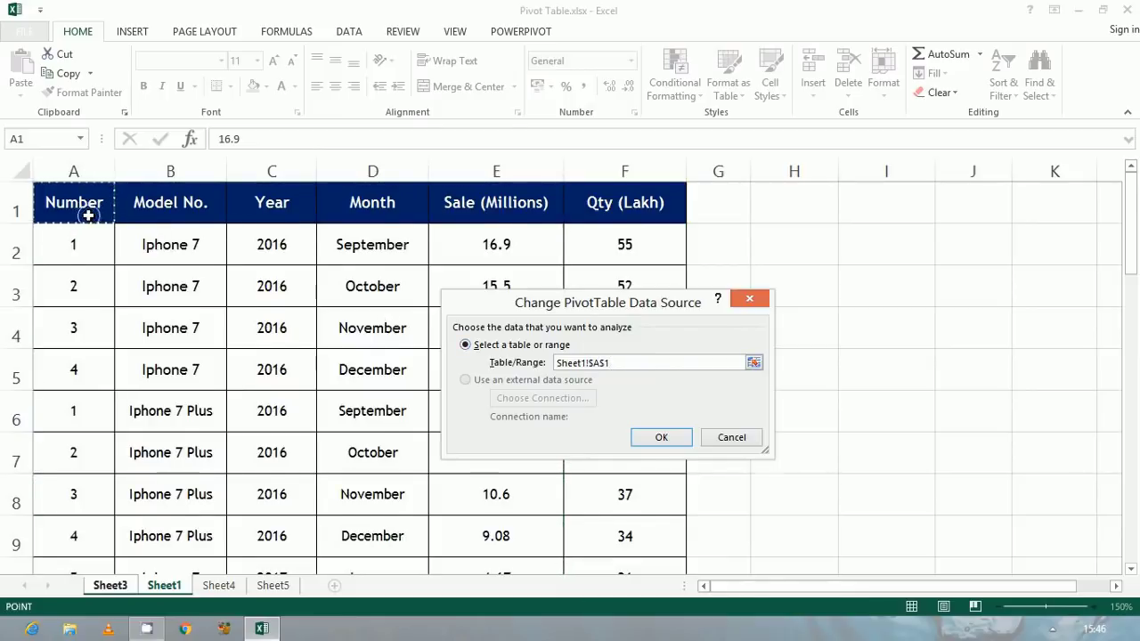
key("ctrl+shift+Right")
key("ctrl+shift+Down")
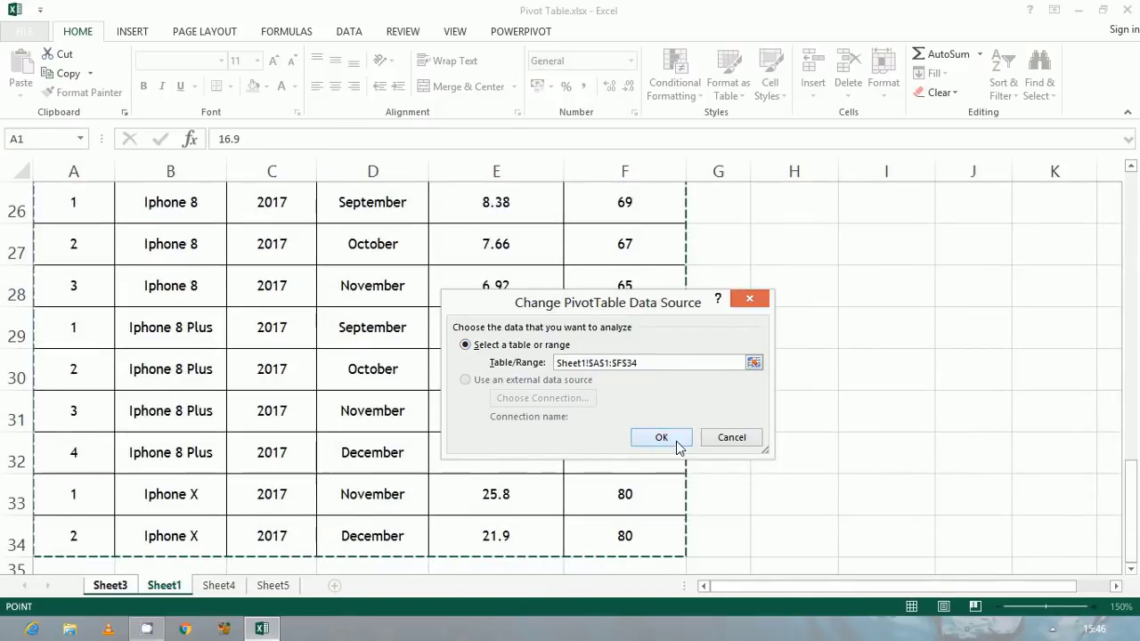
left_click(661, 438)
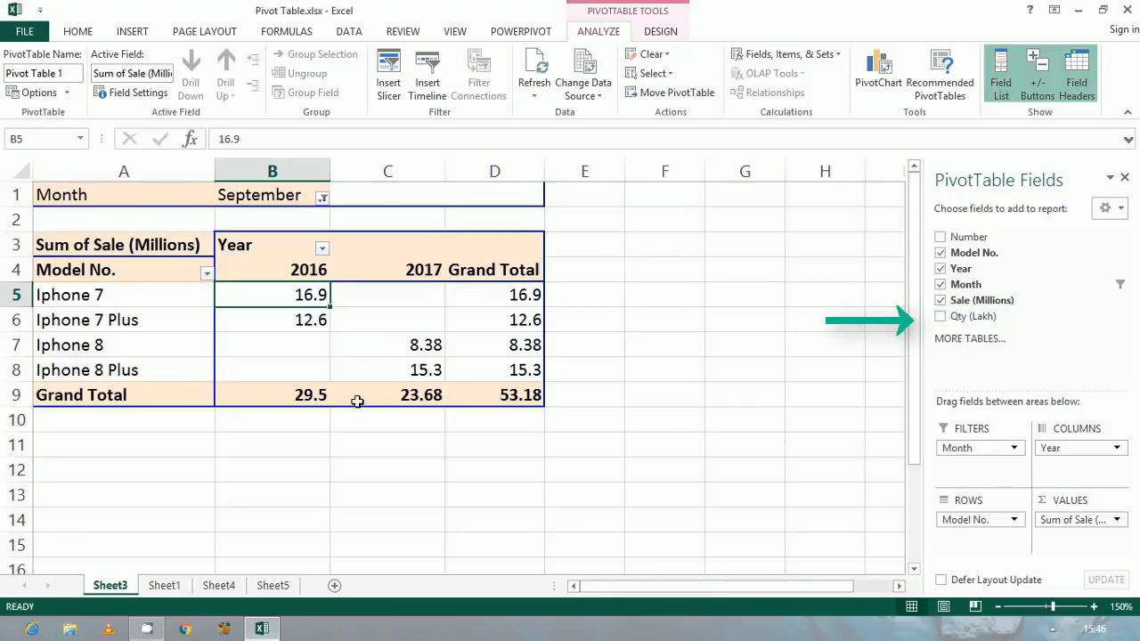
On Sheet1, change the September Iphone 8 Plus sale in E29 to 16
left_click(165, 585)
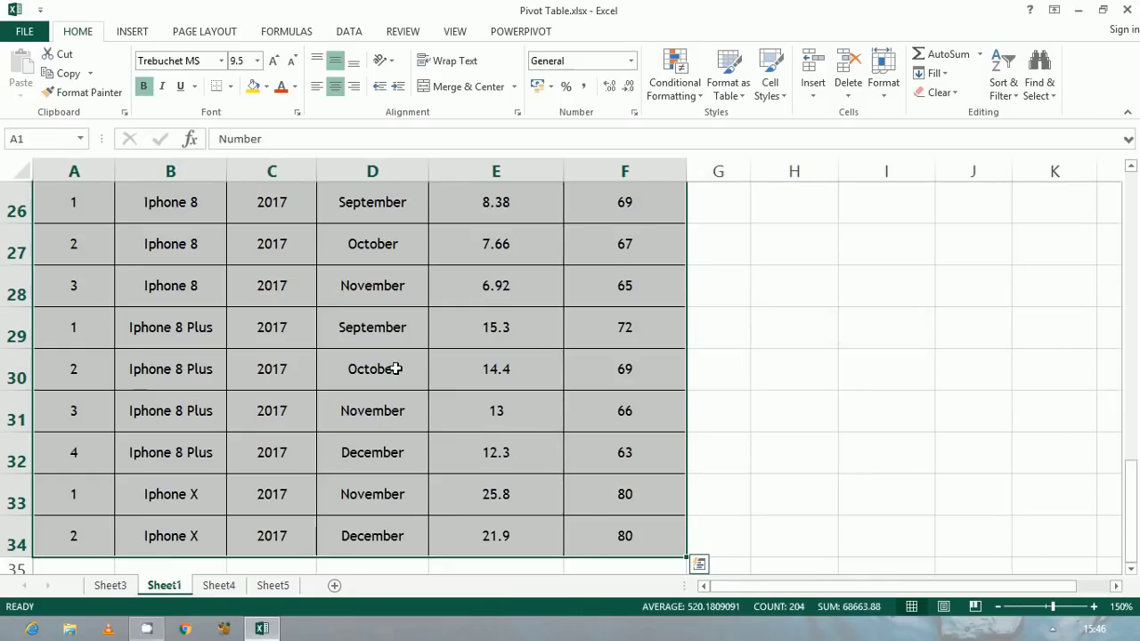
left_click(495, 314)
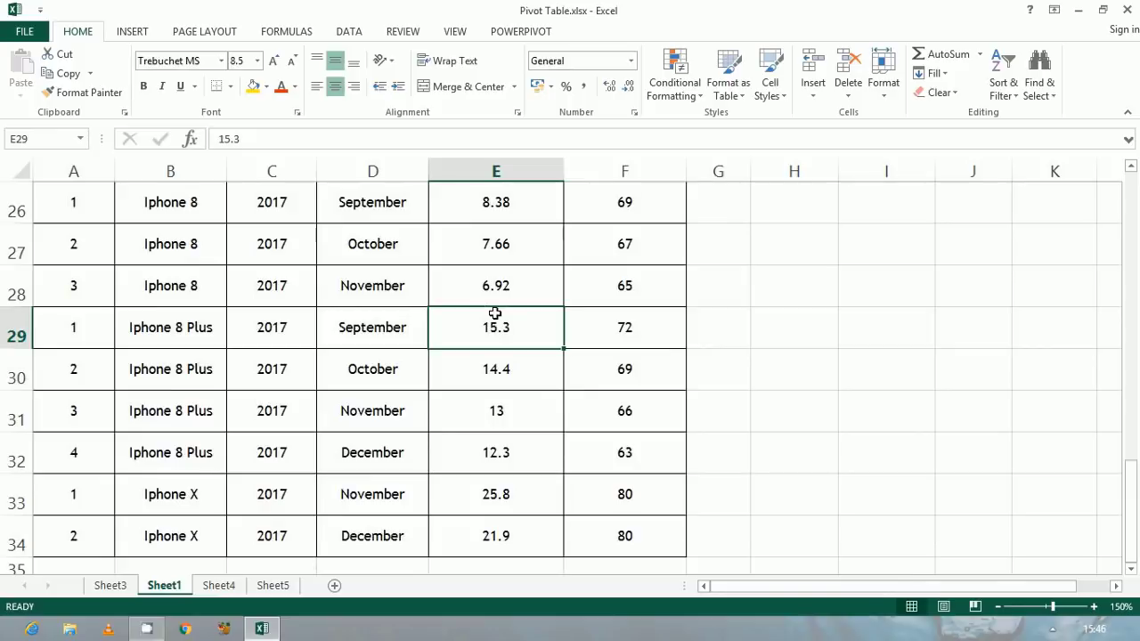
type("16")
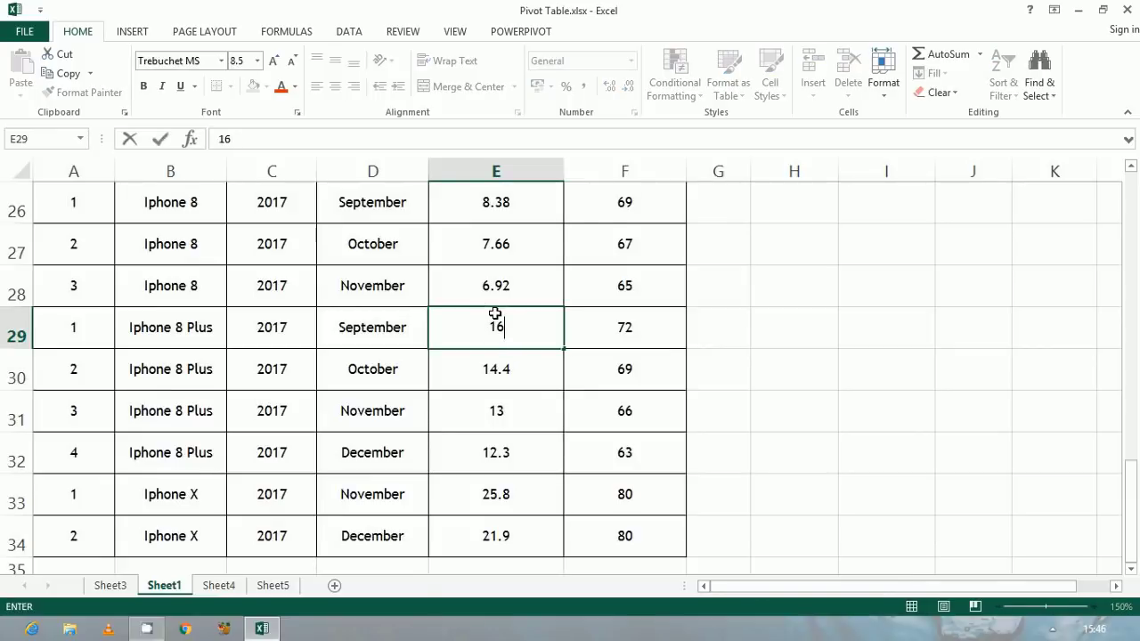
key("Return")
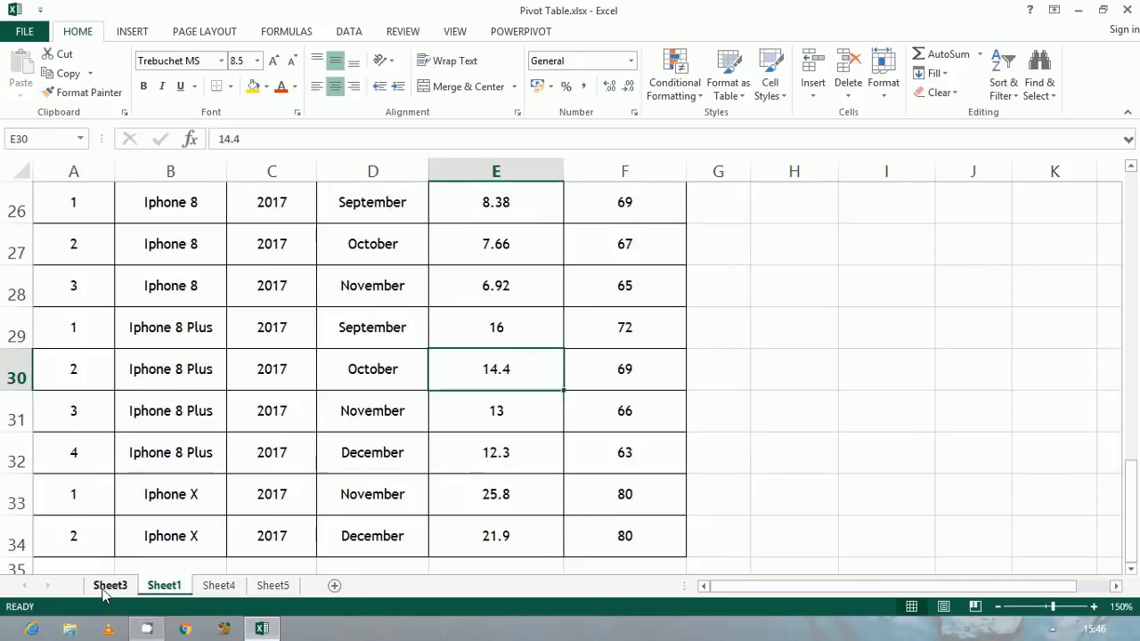
Refresh the Sheet3 PivotTable and set the Month filter back to (All), totalling 321.58
left_click(107, 587)
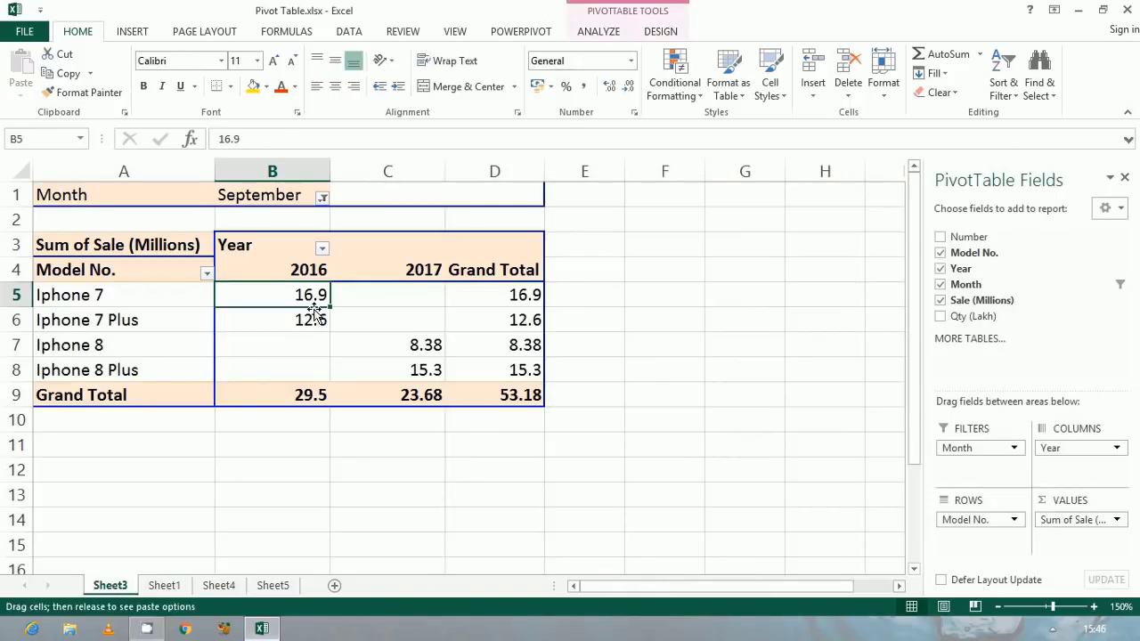
right_click(357, 322)
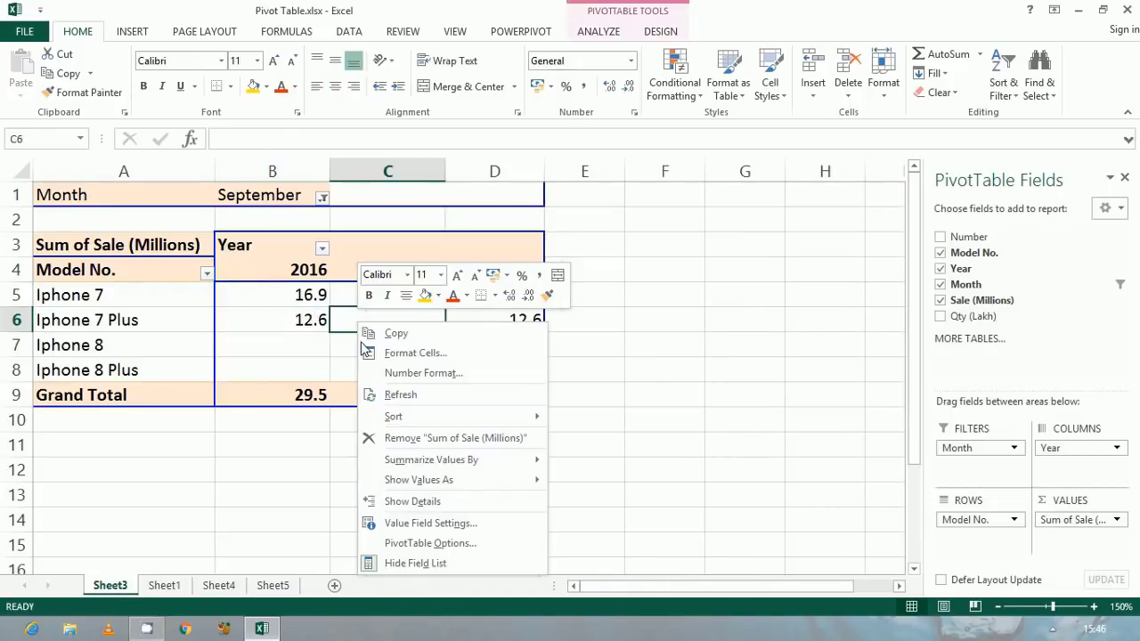
left_click(392, 394)
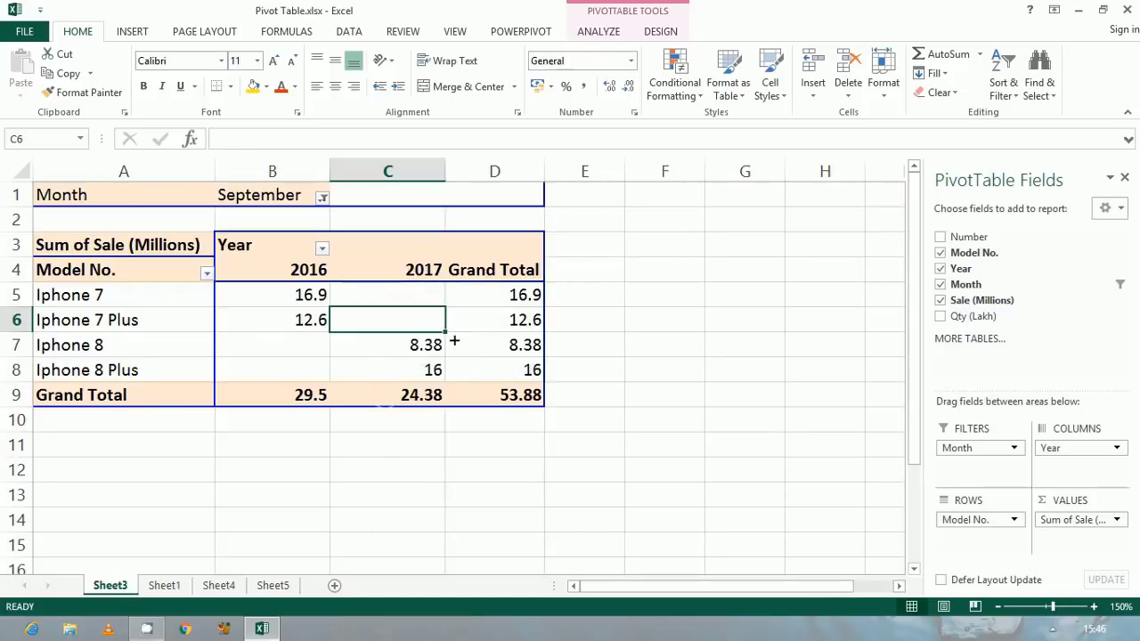
left_click(323, 200)
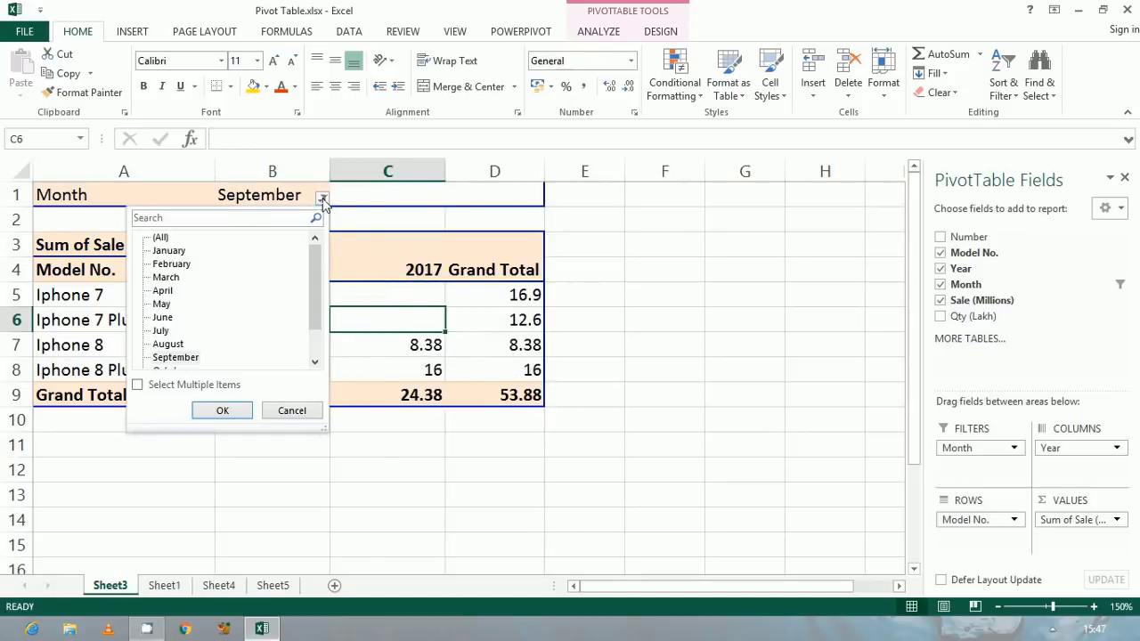
left_click(163, 238)
left_click(227, 411)
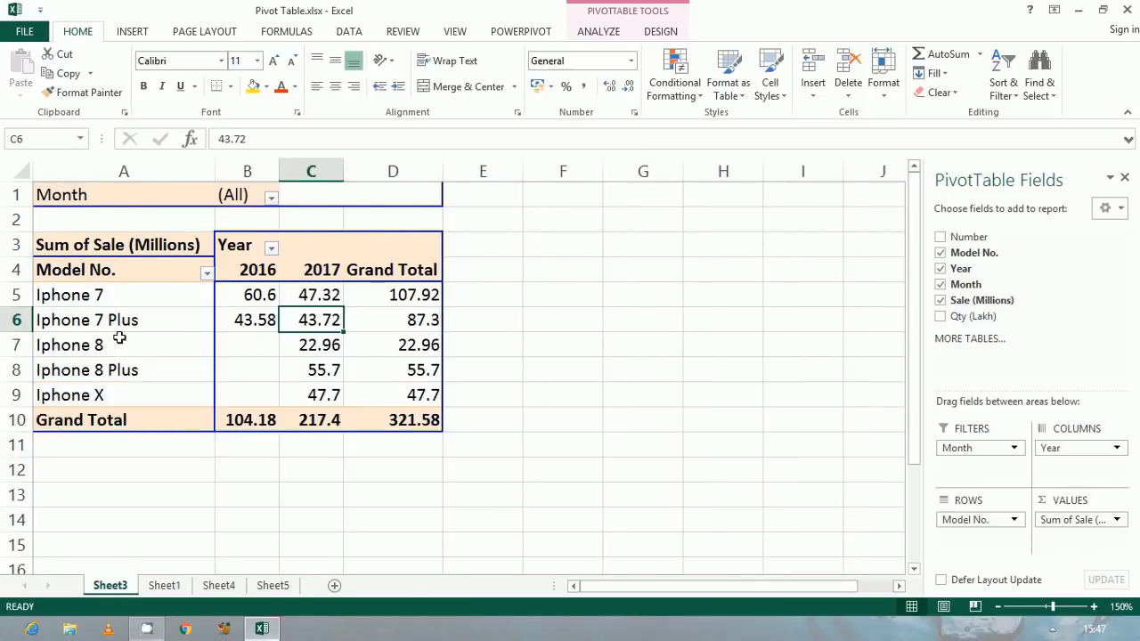
Move Model No. to columns and Year to rows, keeping the 321.58 grand total
mouse_move(228, 336)
mouse_move(971, 522)
left_mouse_down()
mouse_move(1092, 454)
mouse_move(969, 533)
left_mouse_up()
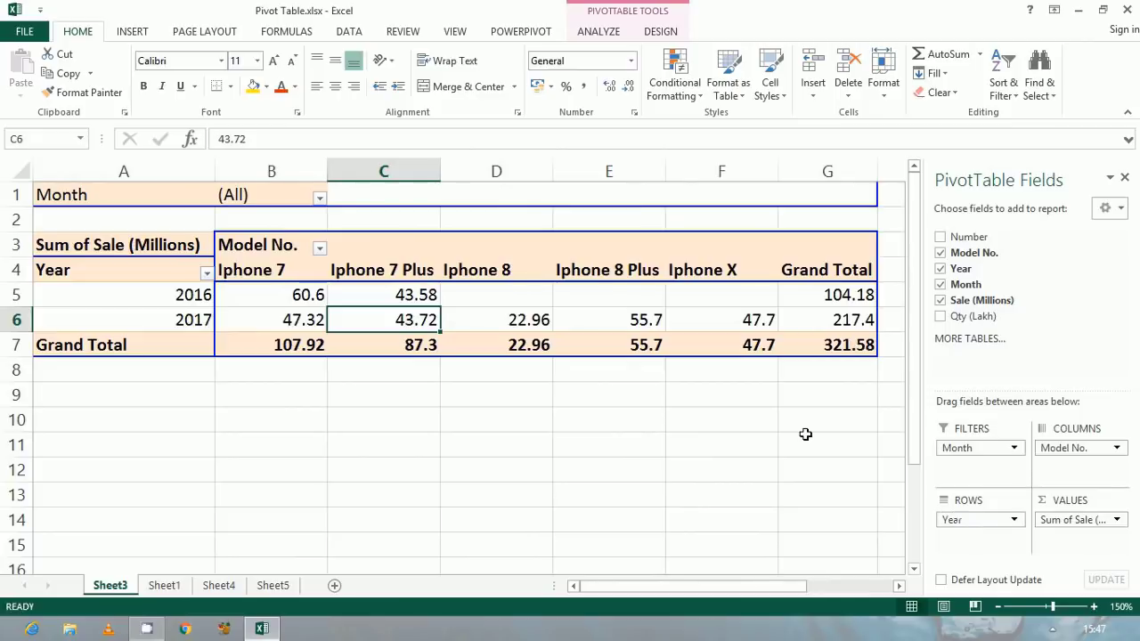
left_click(263, 401)
left_click(166, 298)
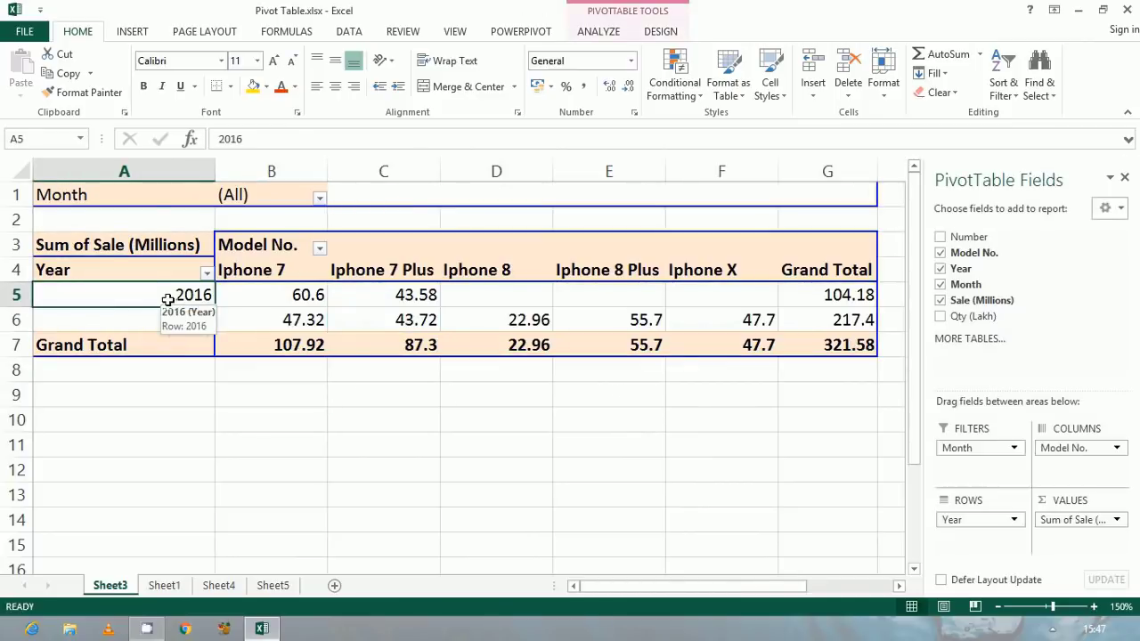